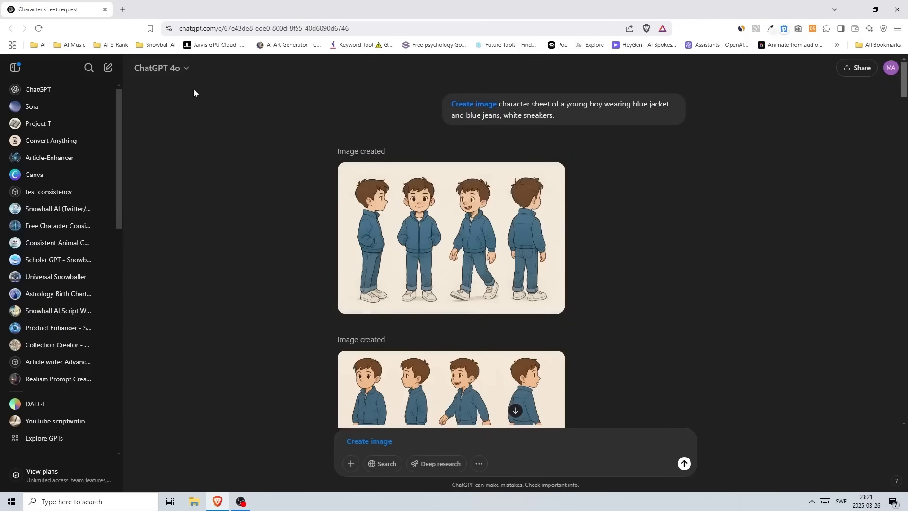
- Check the model list without changing models, and keep image creation as the selected tool
left_click(182, 72)
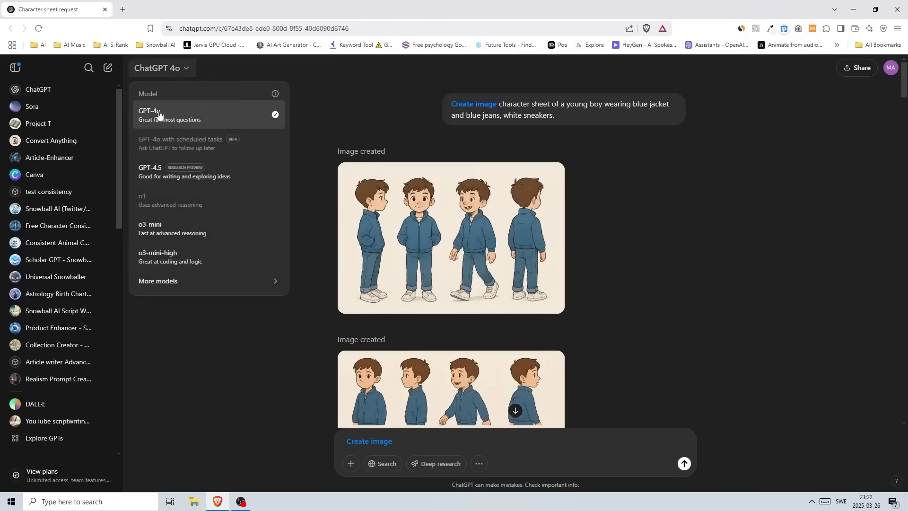
left_click(313, 108)
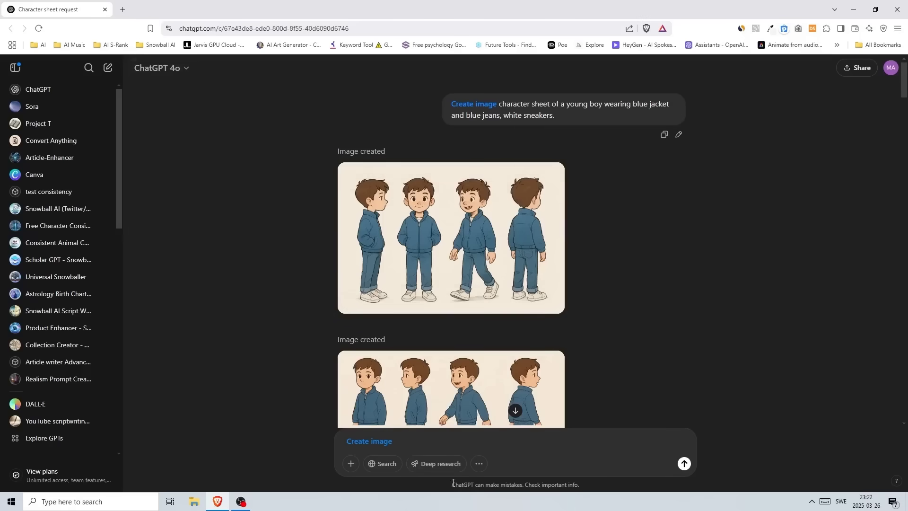
left_click(479, 463)
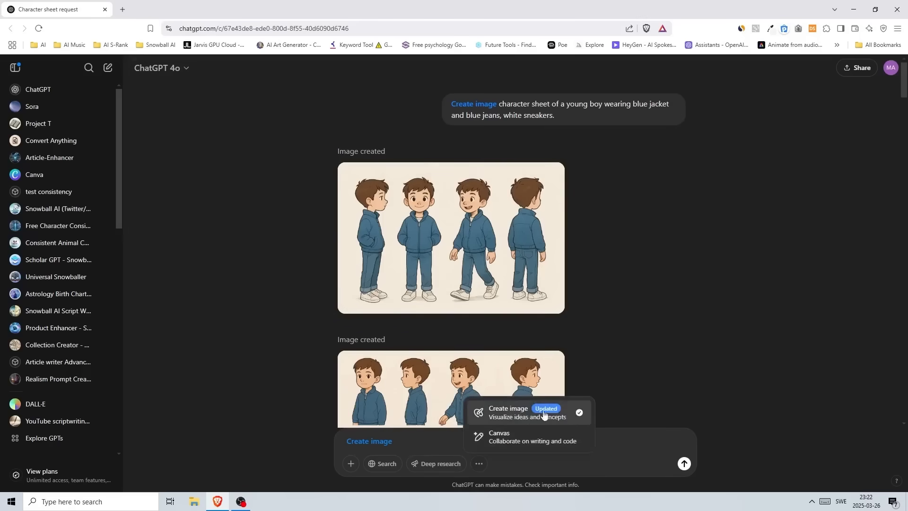
left_click(625, 246)
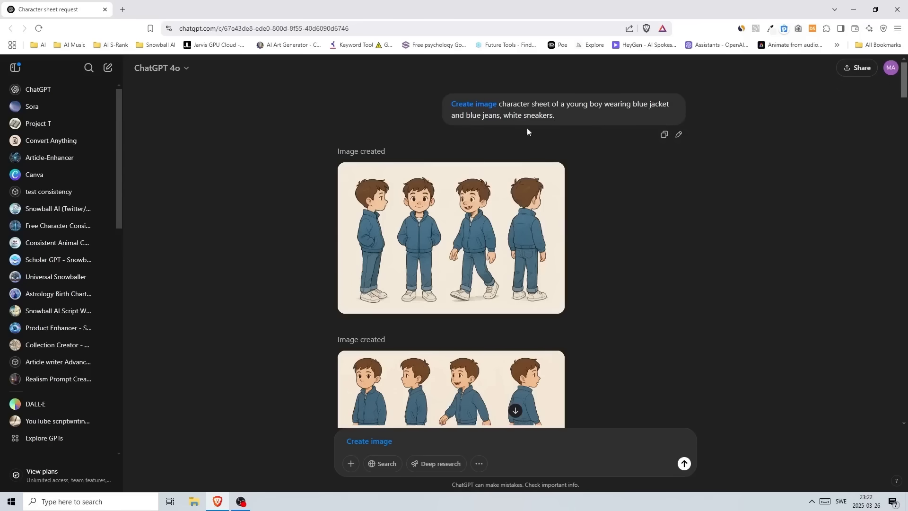
- Look at the model list again, then remove the Create image chip from the empty composer
left_click(178, 69)
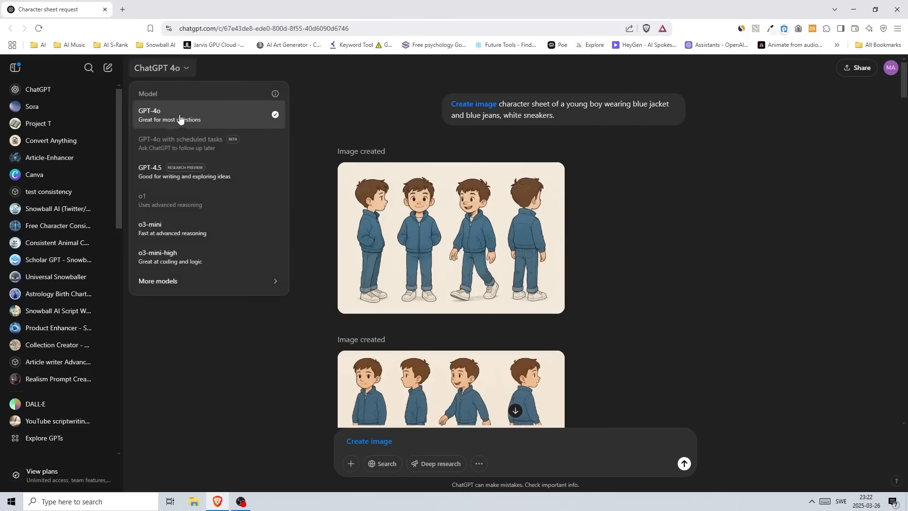
left_click(556, 120)
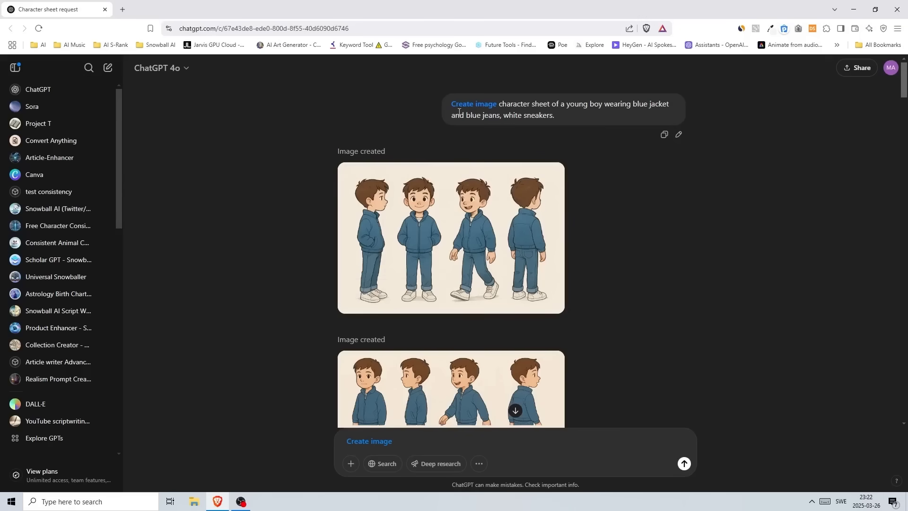
key("BackSpace")
mouse_move(473, 226)
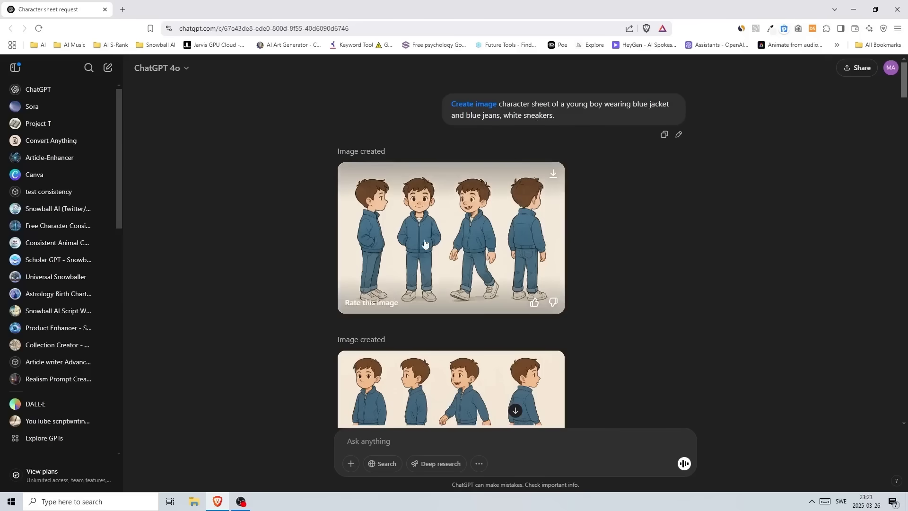
left_click(461, 241)
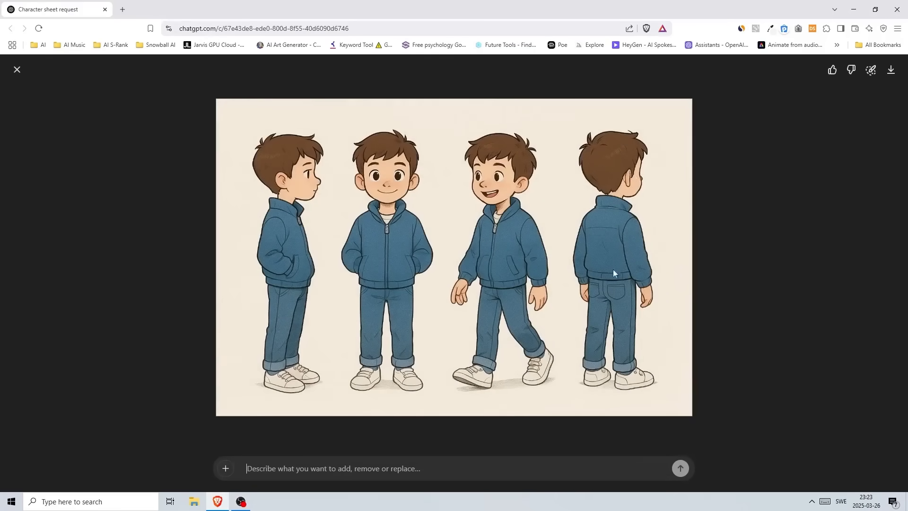
left_click(20, 69)
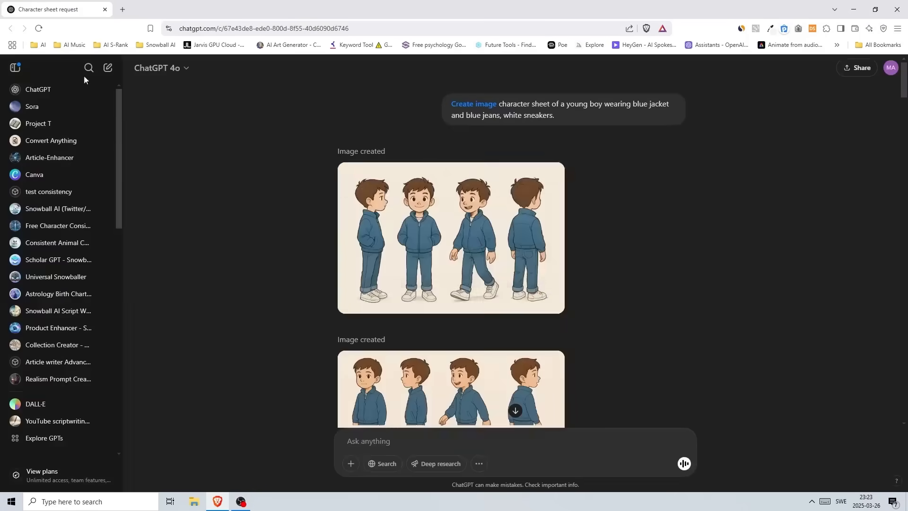
mouse_move(516, 243)
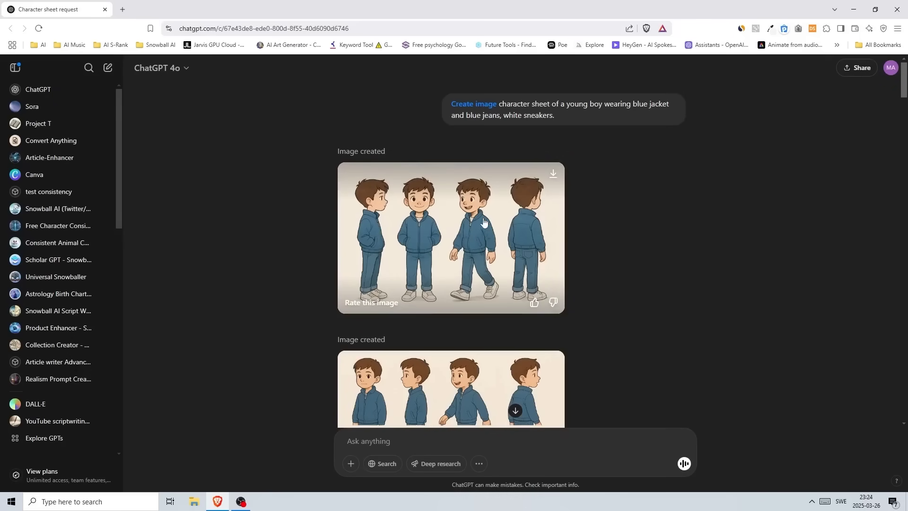
mouse_move(546, 137)
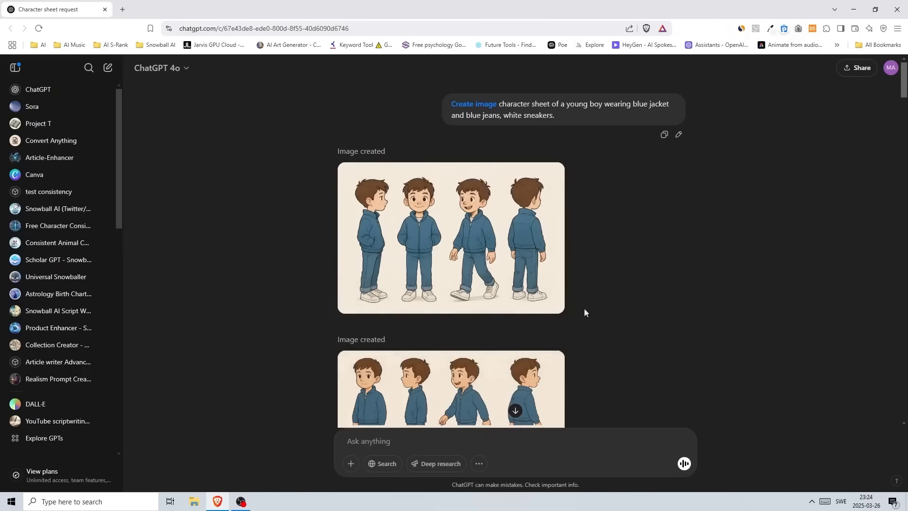
scroll(584, 312, "down", 2)
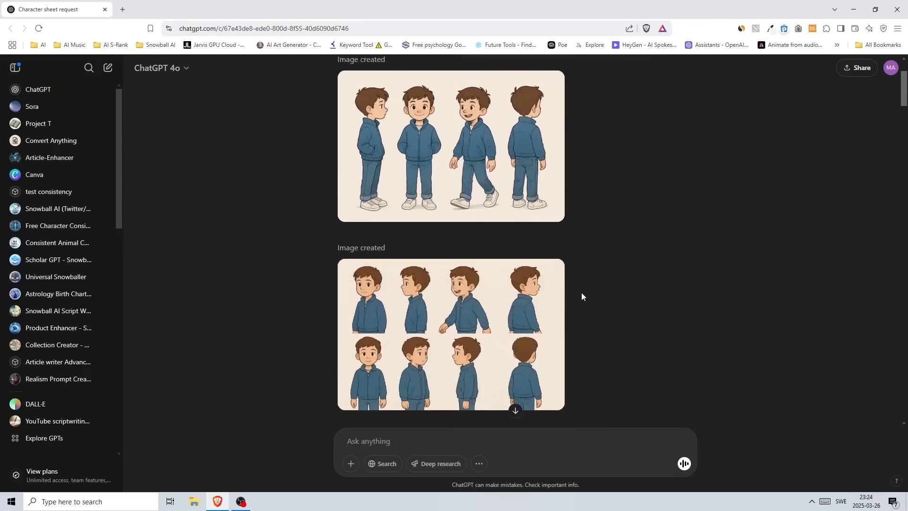
mouse_move(468, 326)
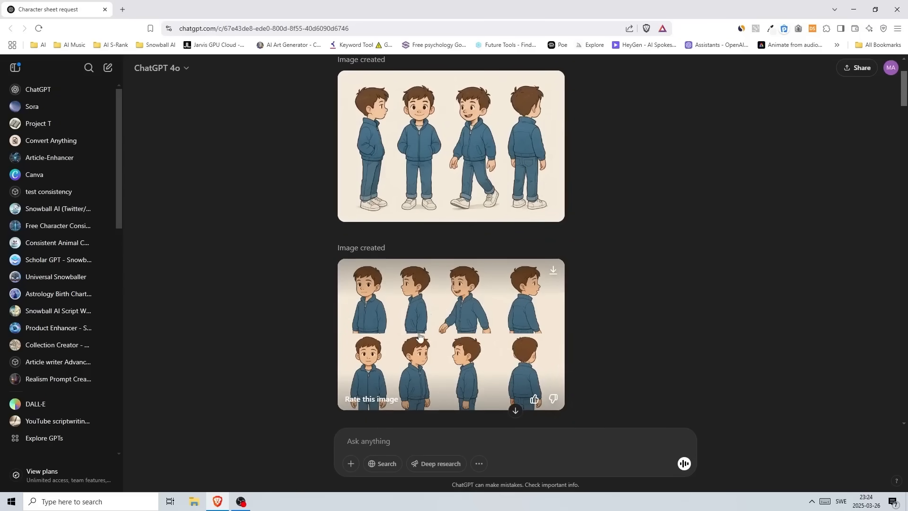
left_click(478, 313)
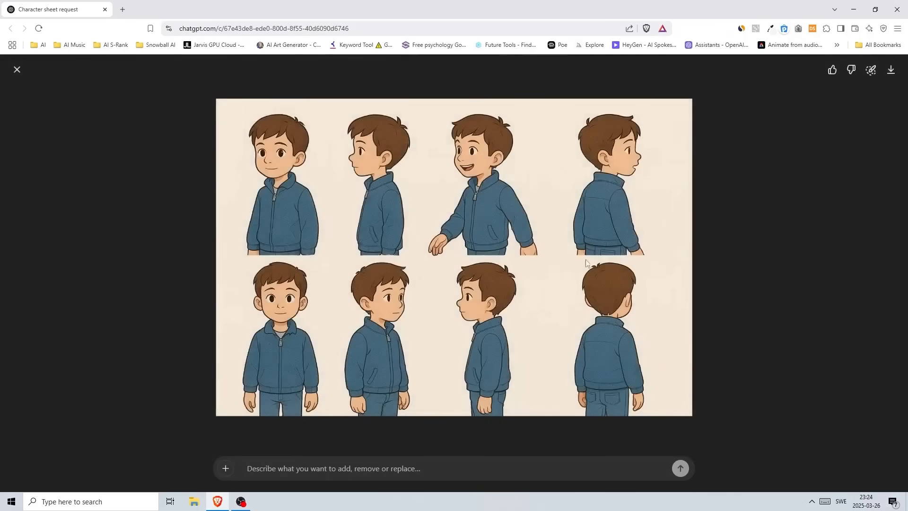
left_click(17, 69)
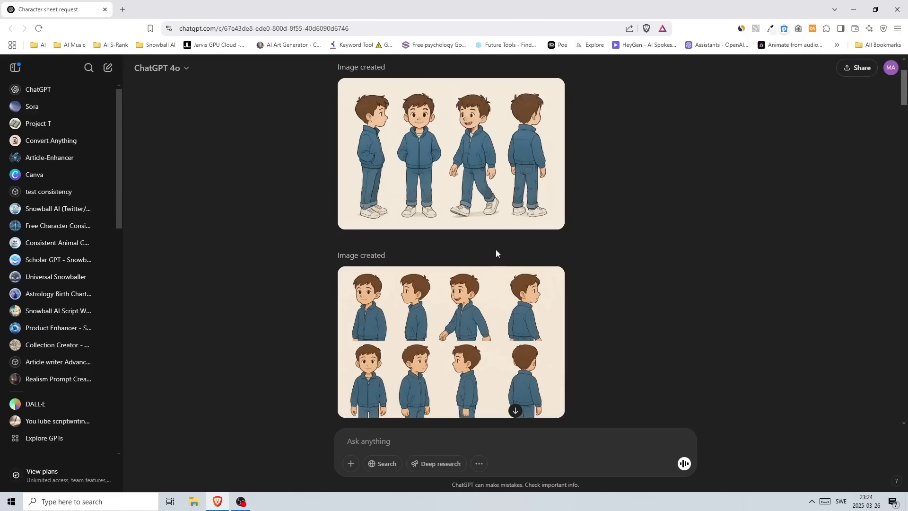
- Scroll down and view the calmer six-expression emotion sheet at full size, then close it
scroll(624, 304, "down", 3)
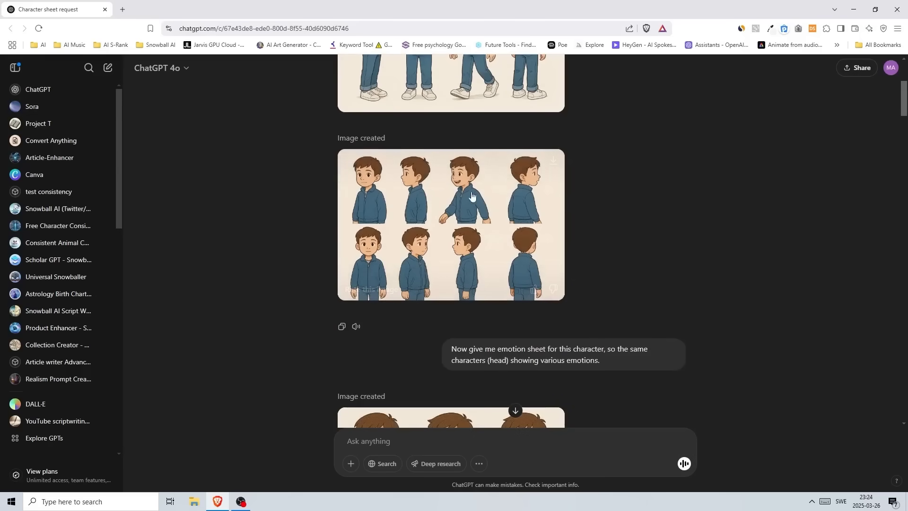
scroll(657, 264, "down", 2)
scroll(656, 269, "down", 2)
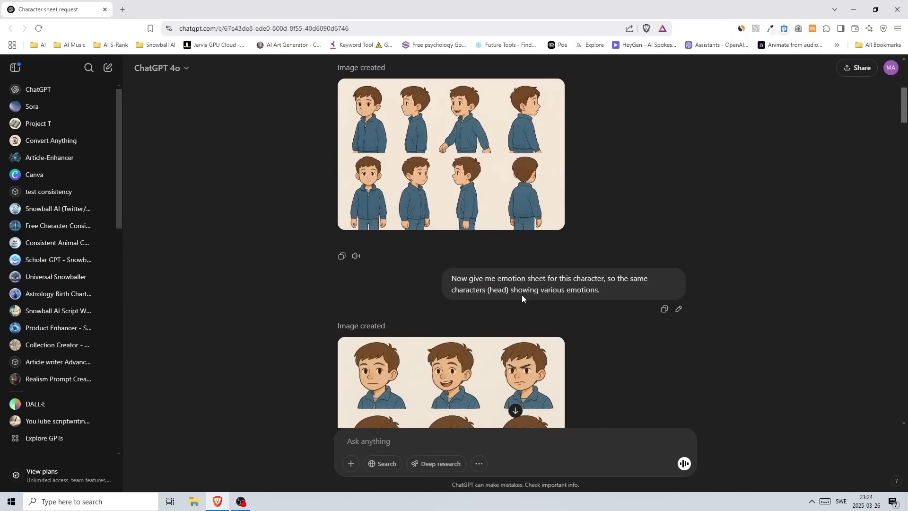
scroll(586, 305, "down", 2)
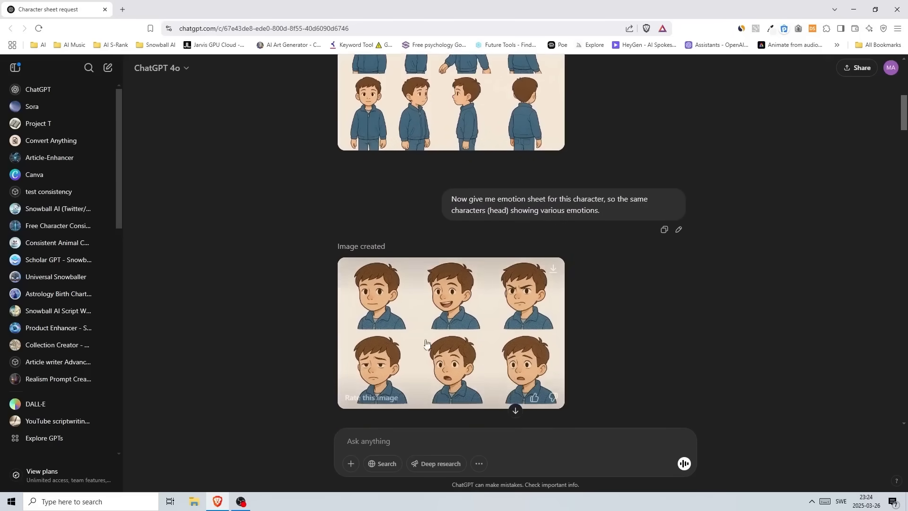
left_click(421, 303)
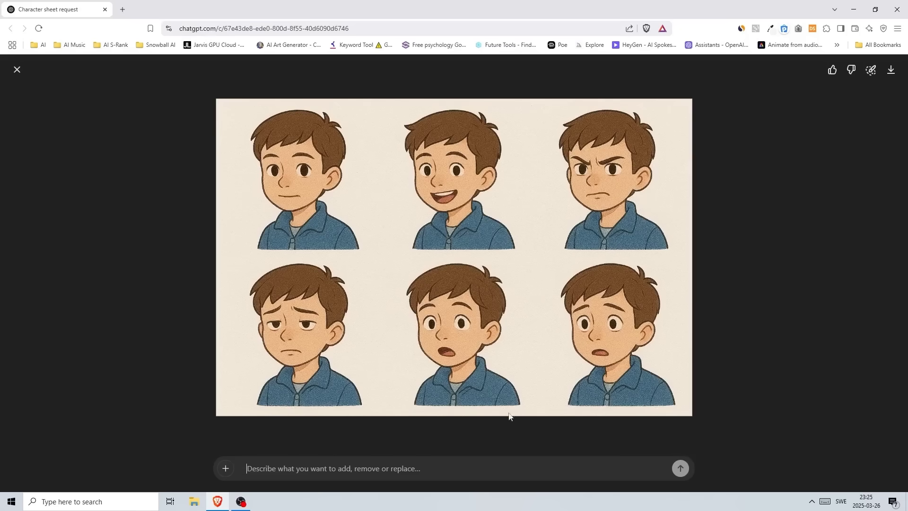
left_click(17, 69)
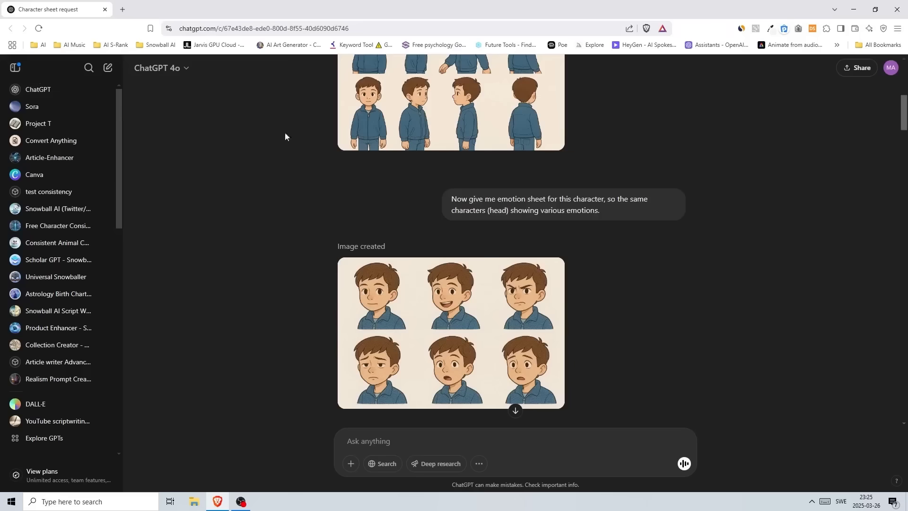
- Scroll further, clear the accidental prompt selection, and view the six-face exaggerated-emotions sheet full size
scroll(623, 307, "down", 5)
scroll(481, 234, "down", 1)
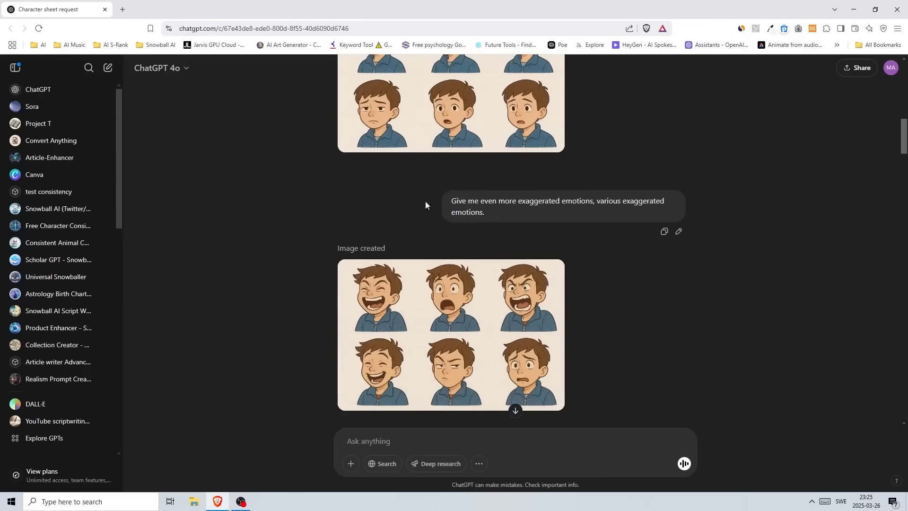
left_click_drag(445, 201, 494, 202)
left_click(494, 201)
left_click(428, 302)
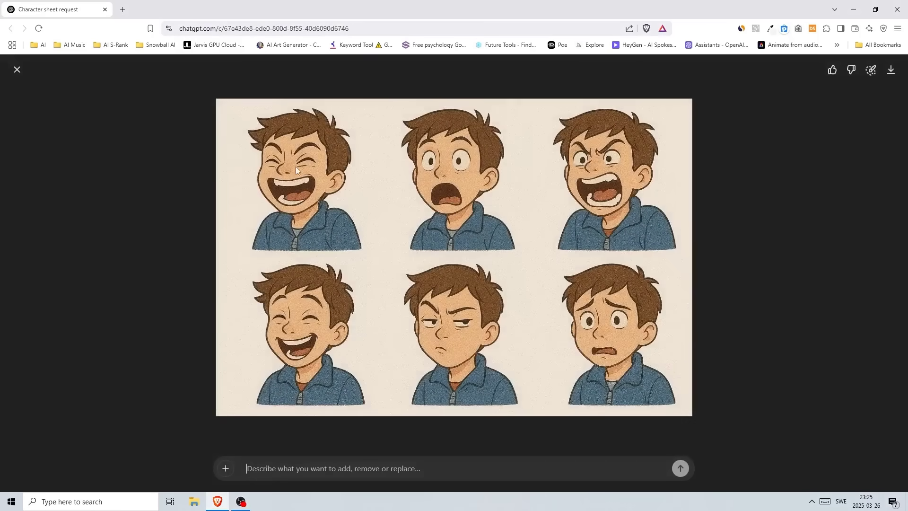
key("Escape")
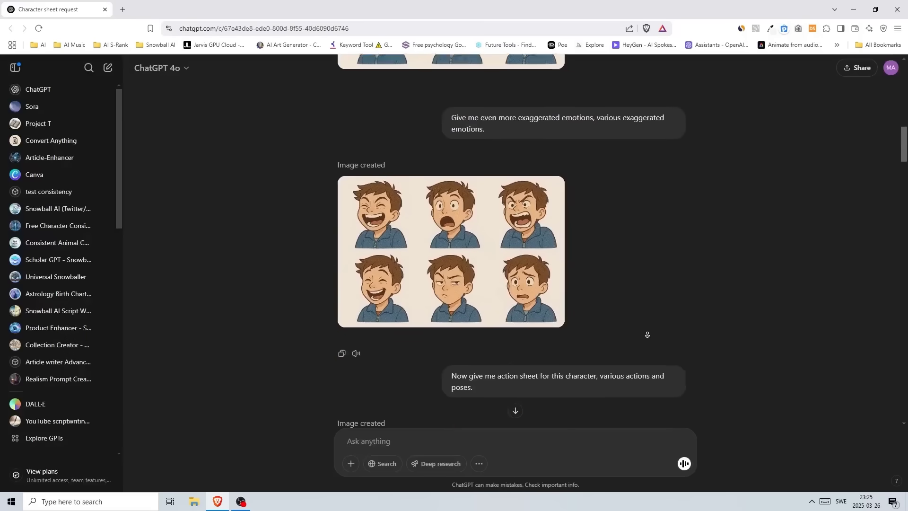
scroll(440, 345, "down", 2)
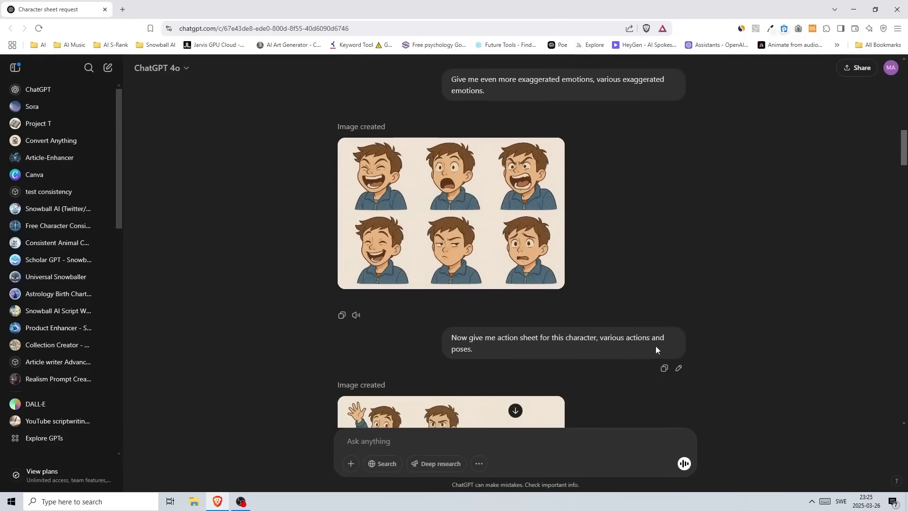
scroll(622, 328, "down", 3)
left_click(409, 279)
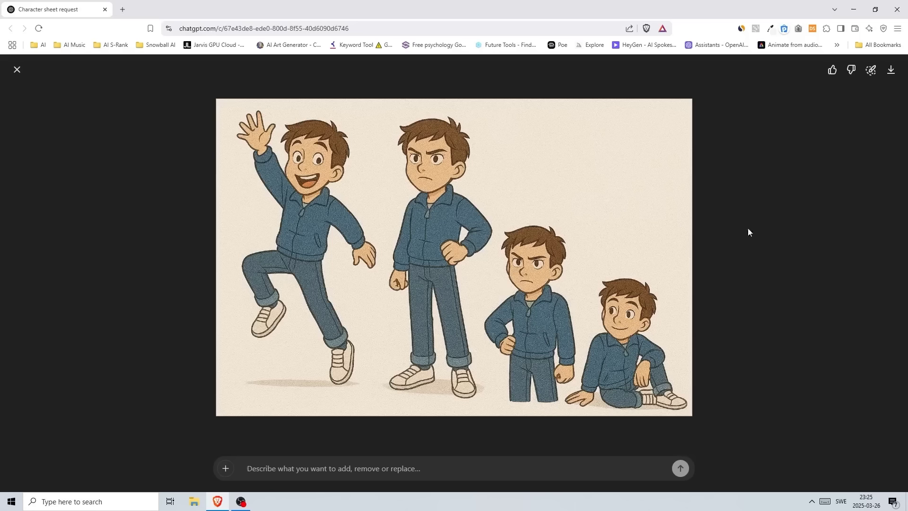
left_click(17, 69)
scroll(634, 258, "down", 1)
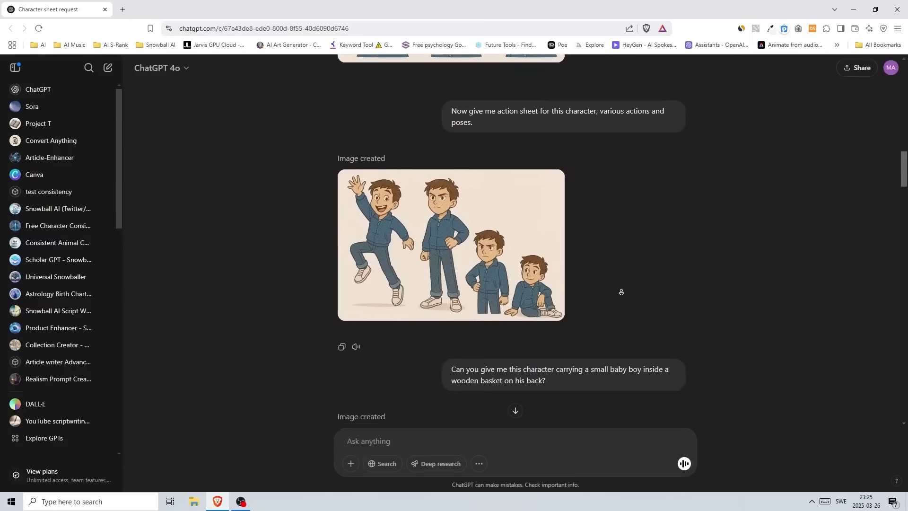
scroll(614, 360, "down", 1)
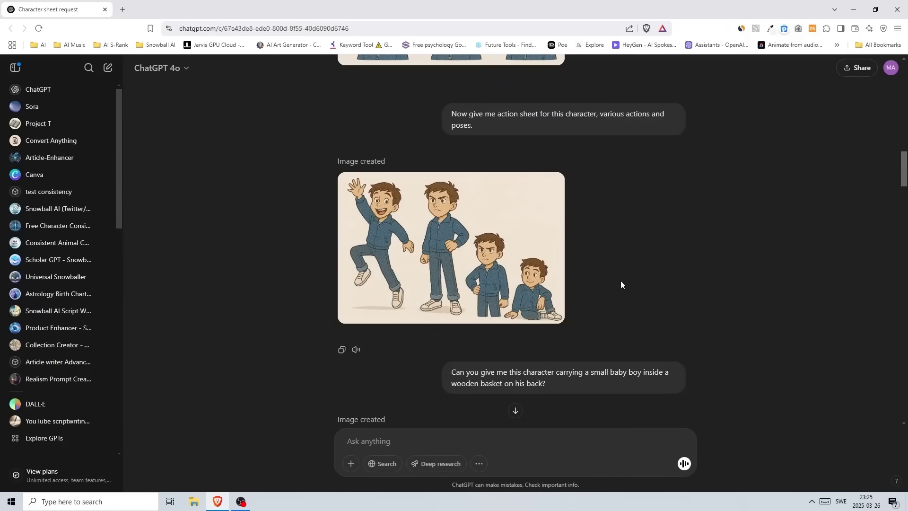
scroll(619, 278, "down", 4)
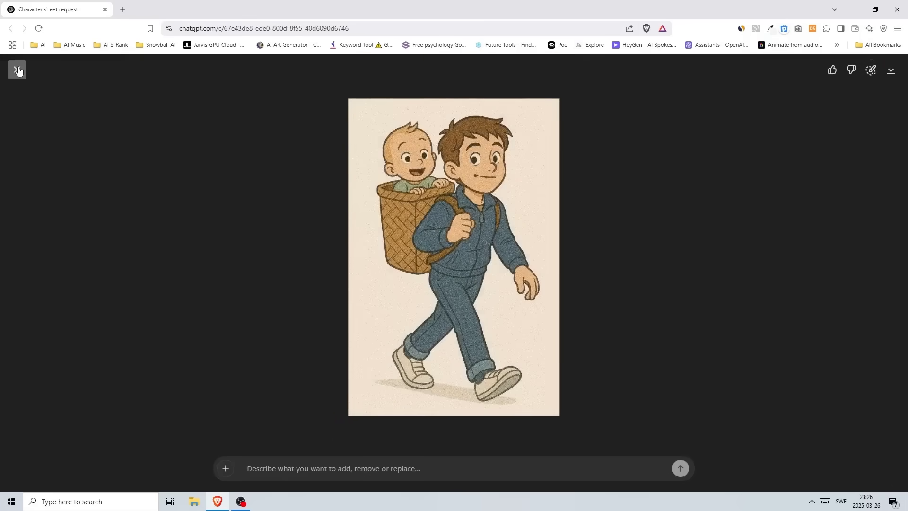
left_click(17, 69)
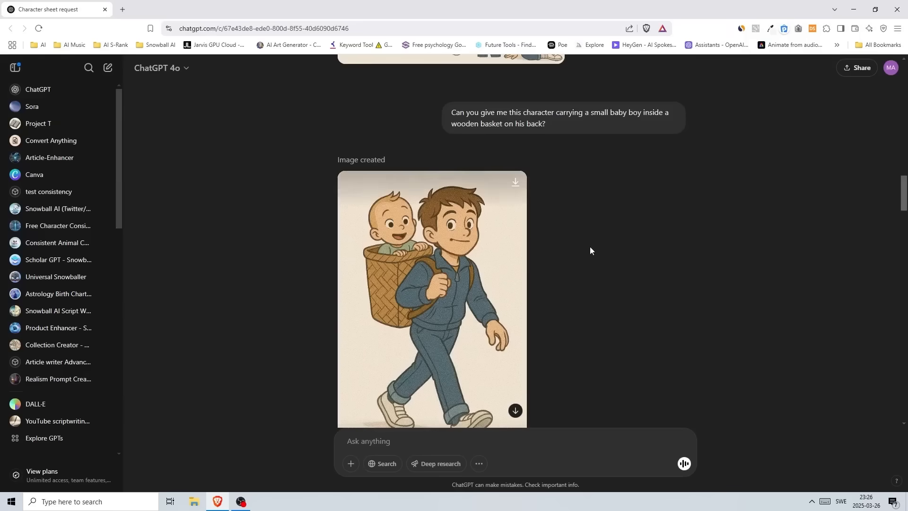
scroll(585, 266, "down", 5)
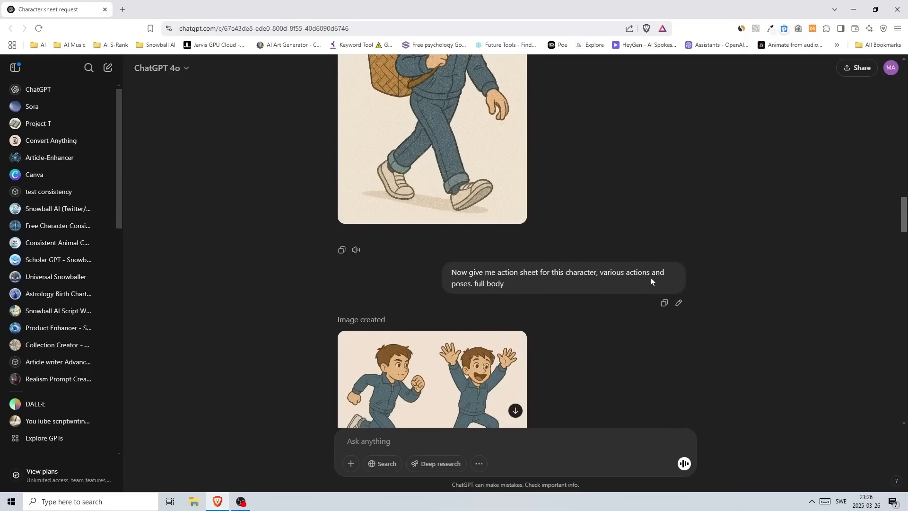
scroll(612, 206, "down", 4)
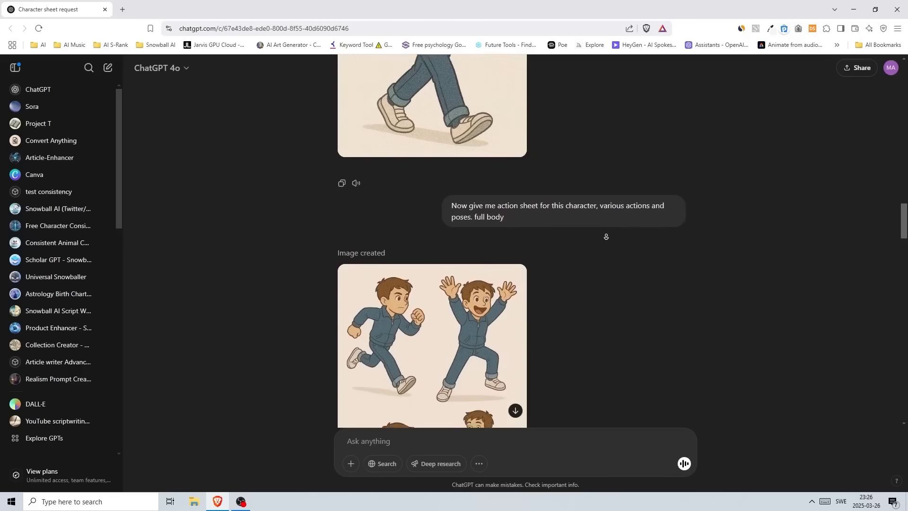
left_click(447, 240)
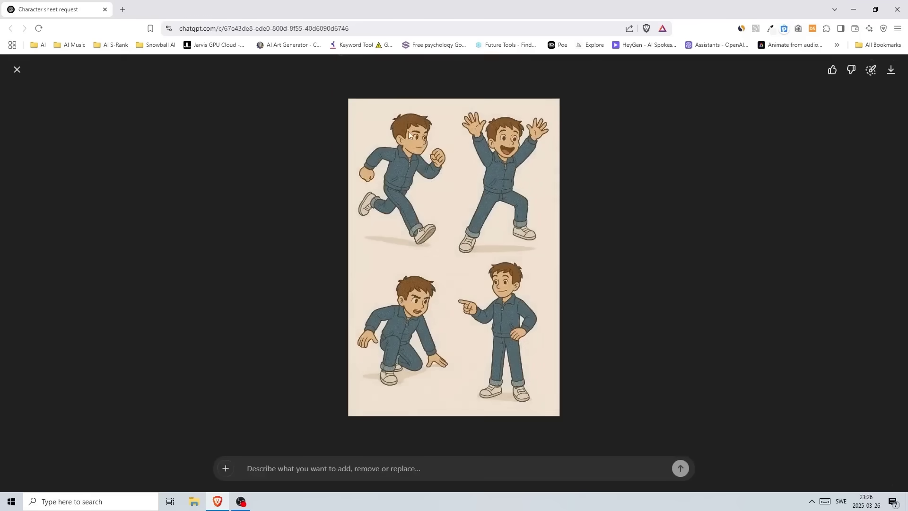
left_click(16, 69)
scroll(565, 244, "up", 20)
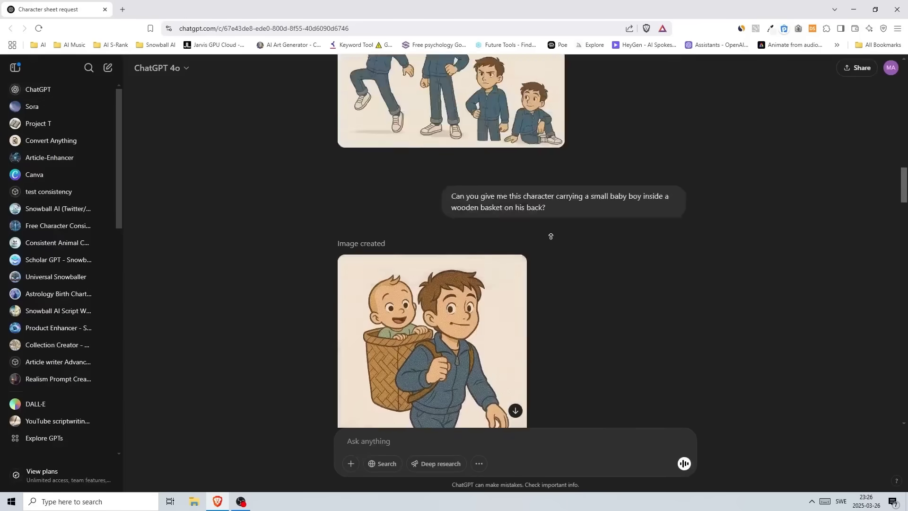
scroll(621, 249, "up", 20)
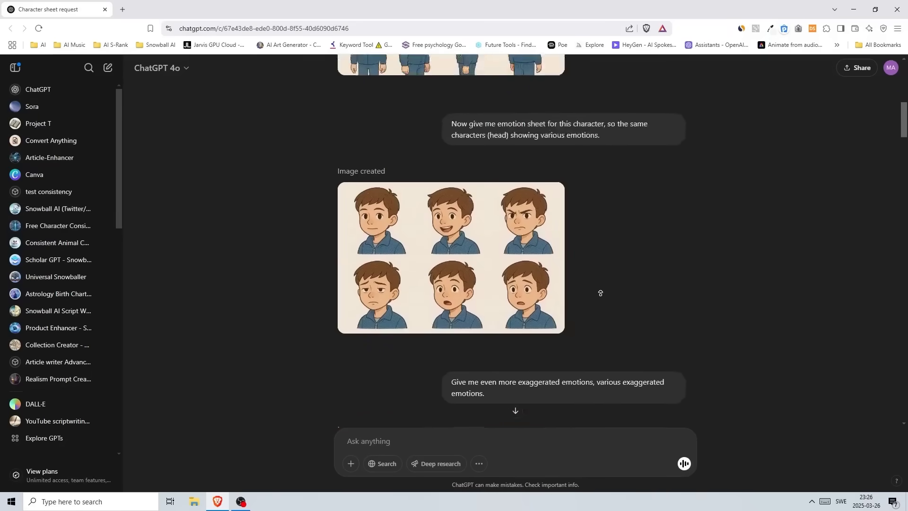
scroll(602, 285, "down", 4)
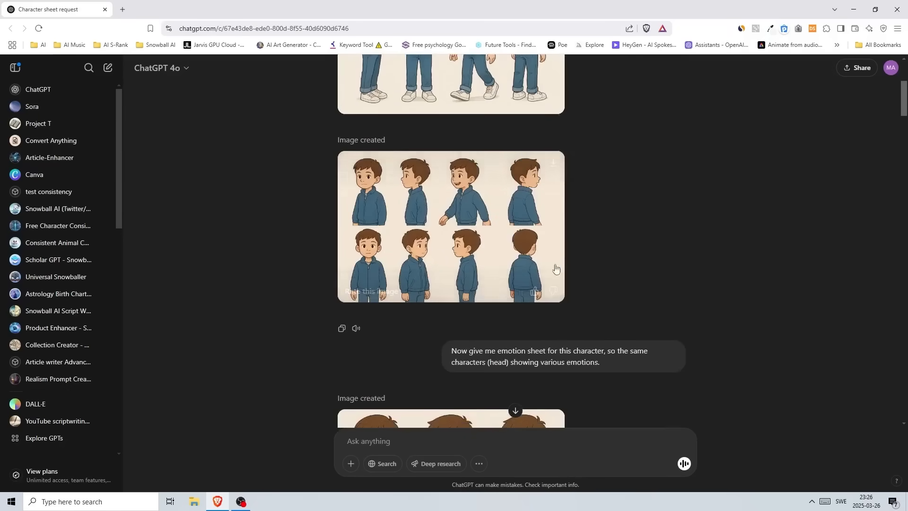
scroll(611, 216, "up", 1)
scroll(612, 215, "up", 2)
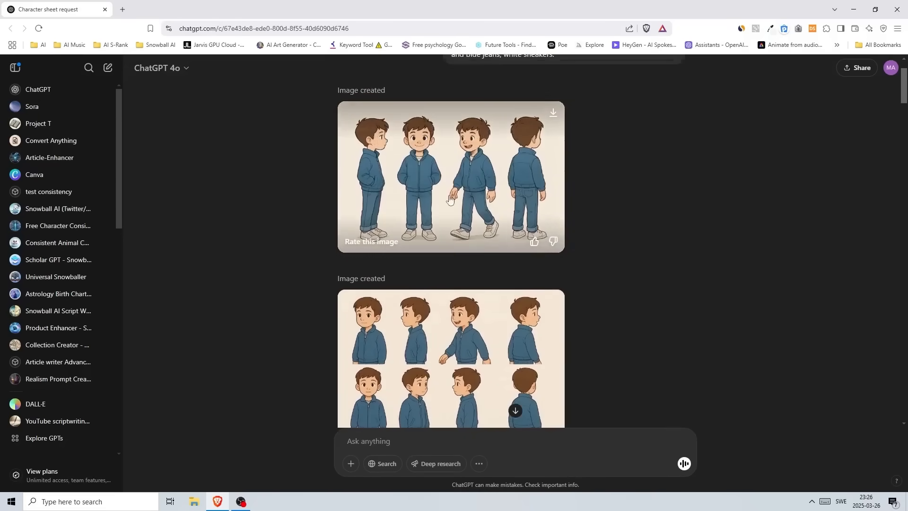
scroll(416, 334, "down", 1)
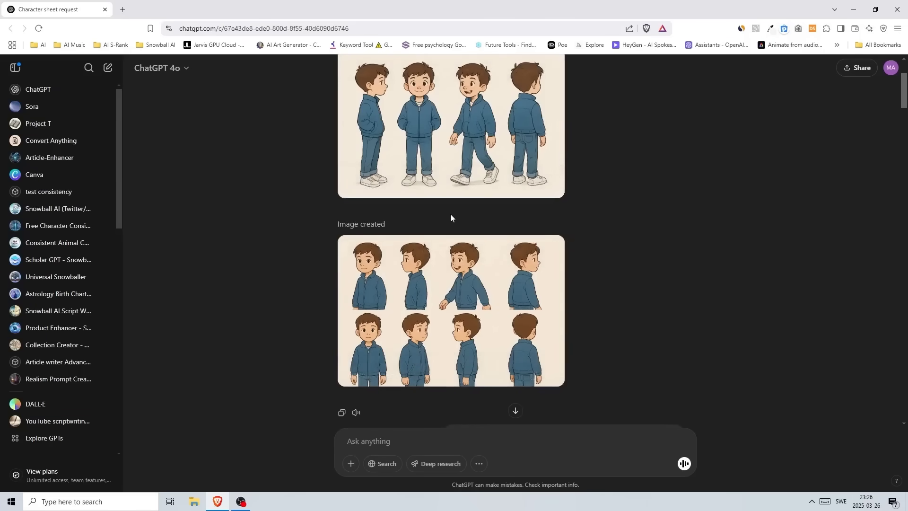
mouse_move(559, 282)
scroll(582, 317, "up", 1)
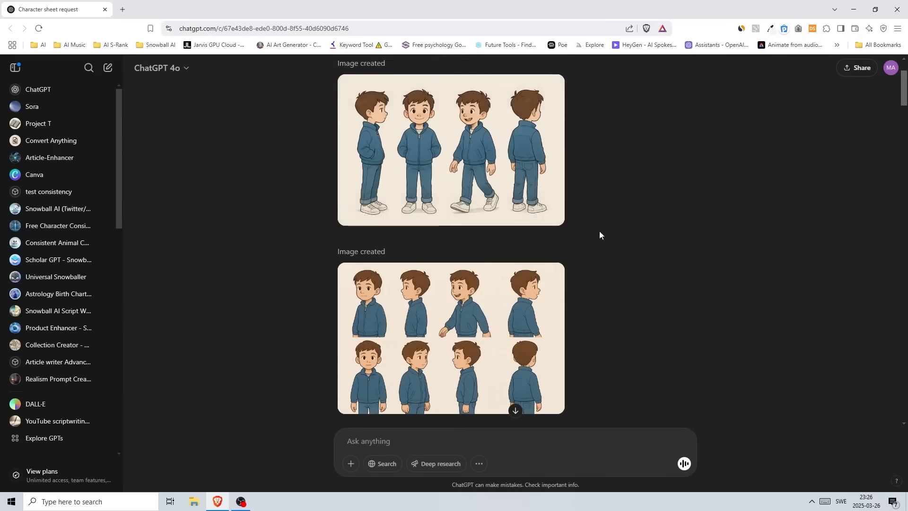
scroll(607, 315, "down", 6)
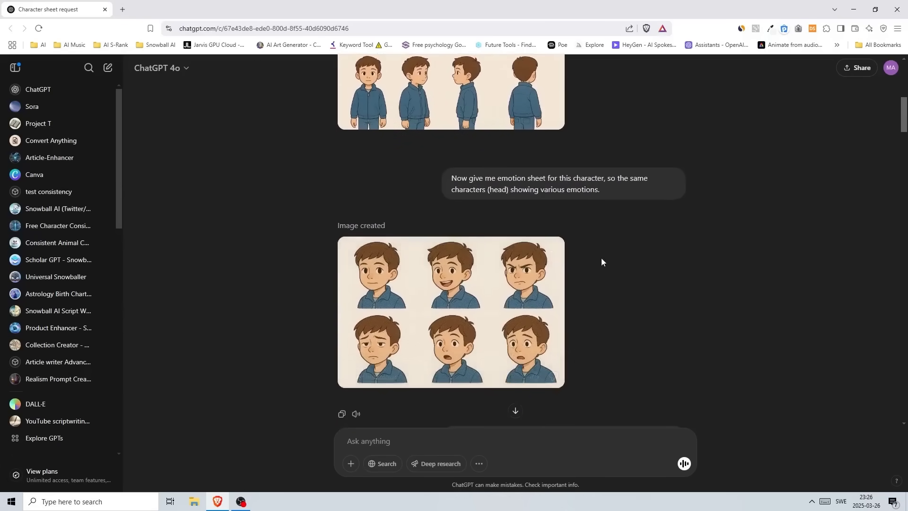
scroll(600, 257, "down", 5)
scroll(597, 322, "down", 6)
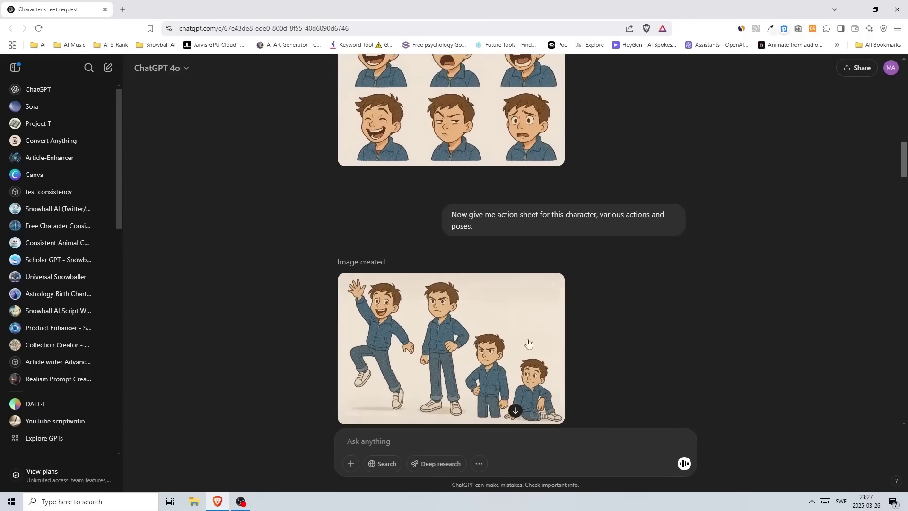
scroll(608, 359, "down", 2)
scroll(515, 306, "down", 5)
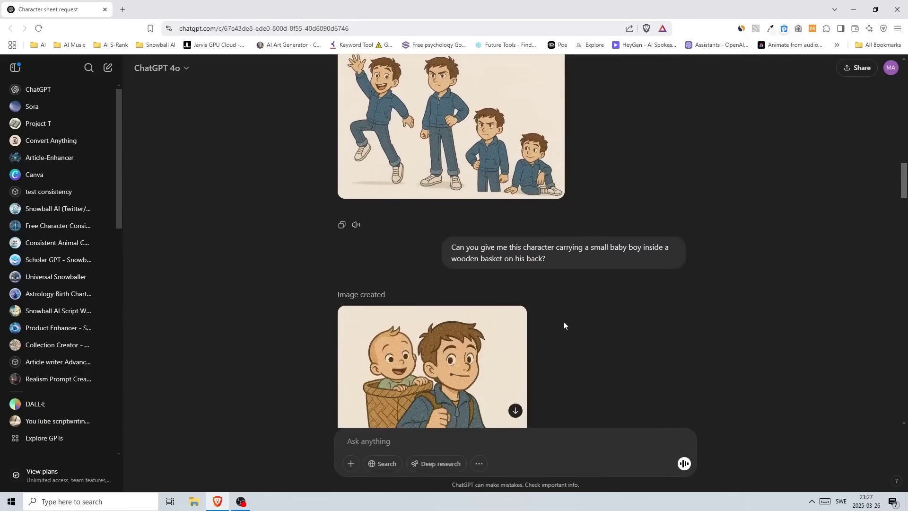
scroll(617, 311, "down", 2)
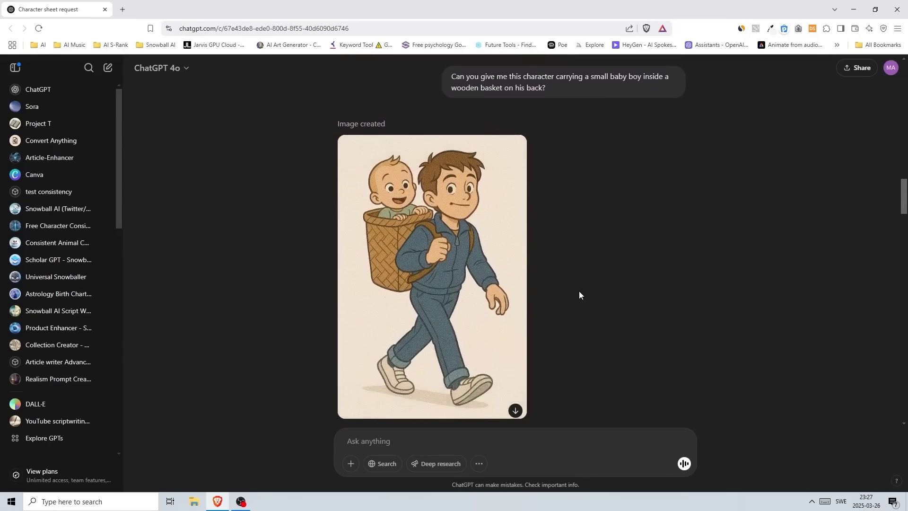
scroll(568, 308, "down", 1)
scroll(543, 285, "down", 4)
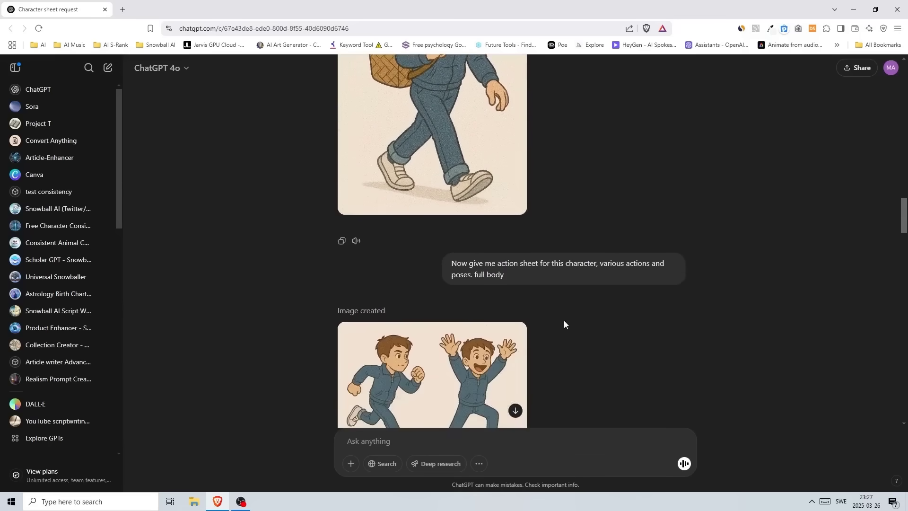
scroll(591, 307, "down", 7)
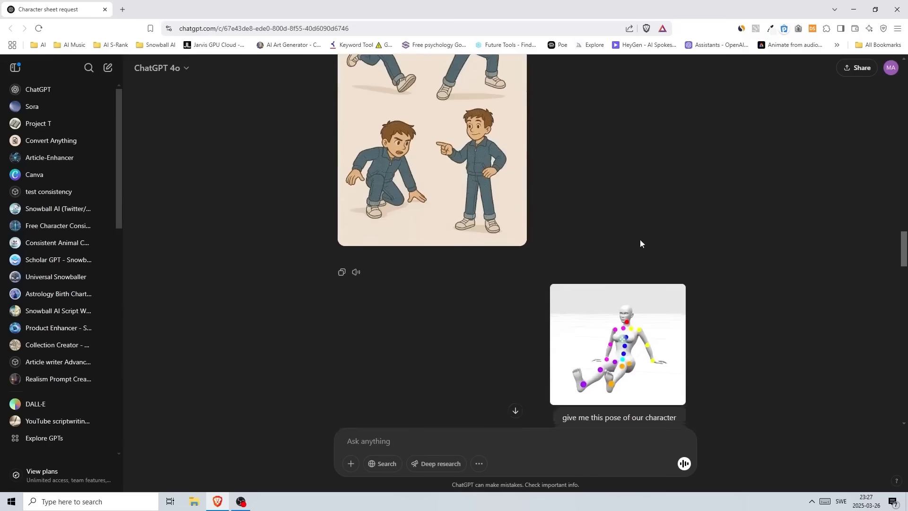
scroll(641, 242, "down", 1)
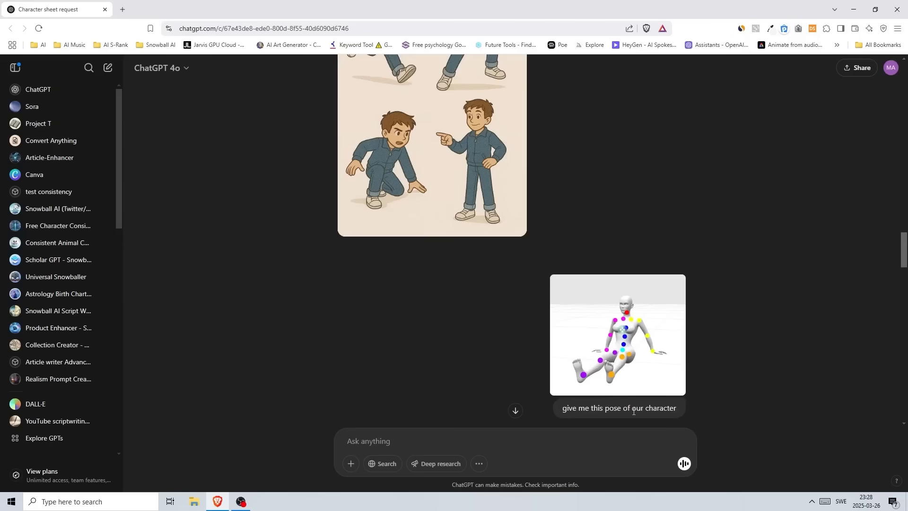
scroll(724, 304, "down", 6)
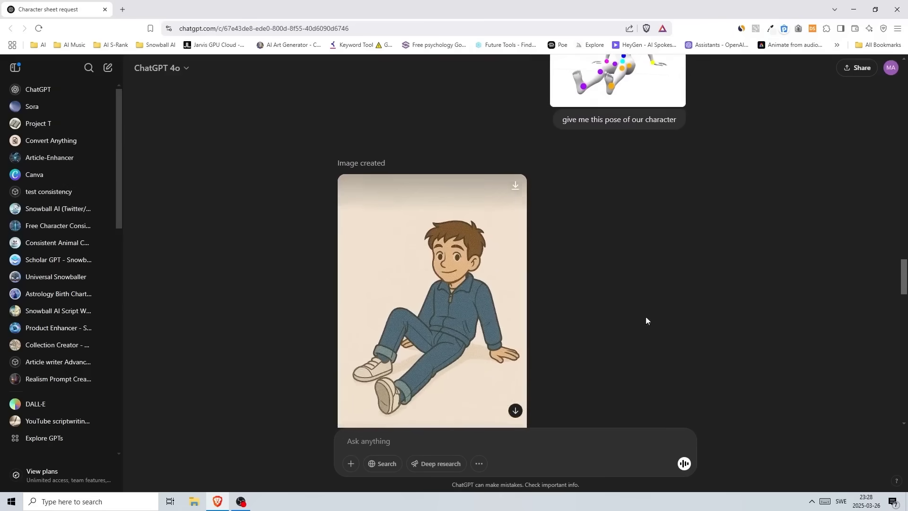
scroll(647, 303, "up", 2)
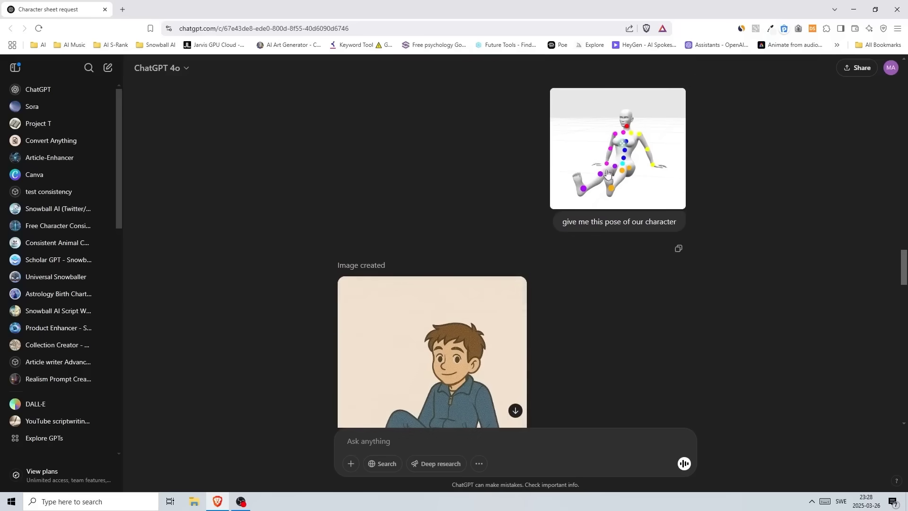
scroll(589, 307, "down", 2)
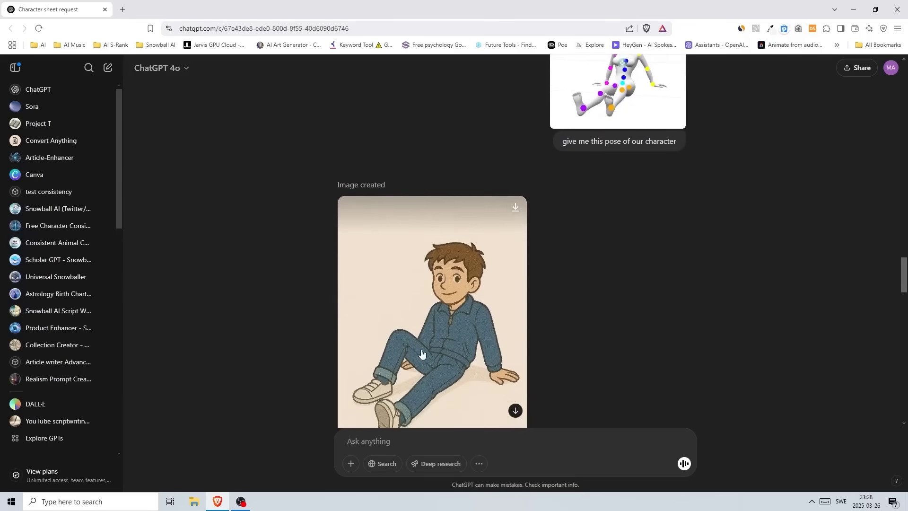
scroll(604, 312, "up", 4)
scroll(488, 310, "down", 3)
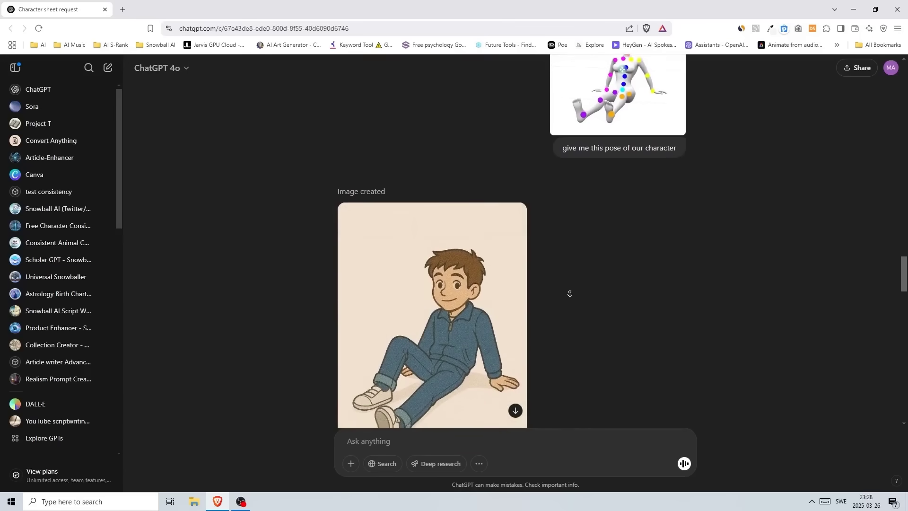
scroll(567, 292, "down", 1)
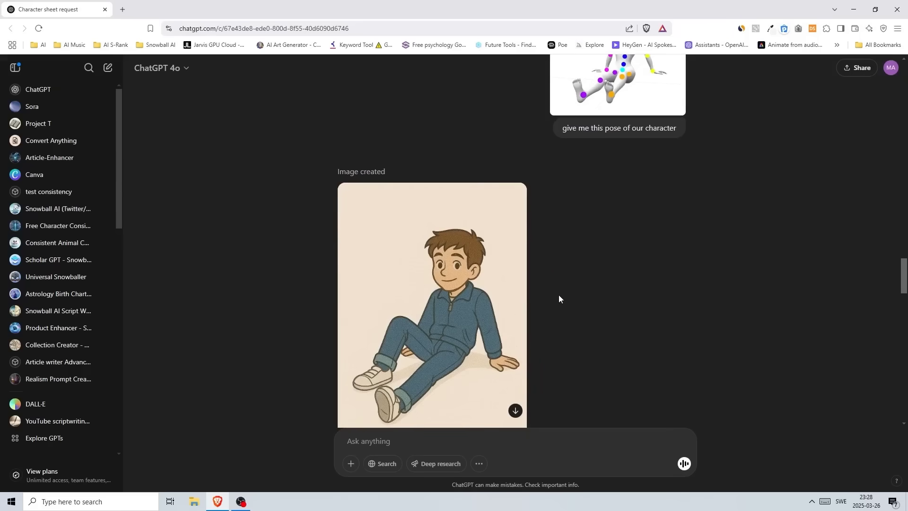
scroll(558, 298, "down", 2)
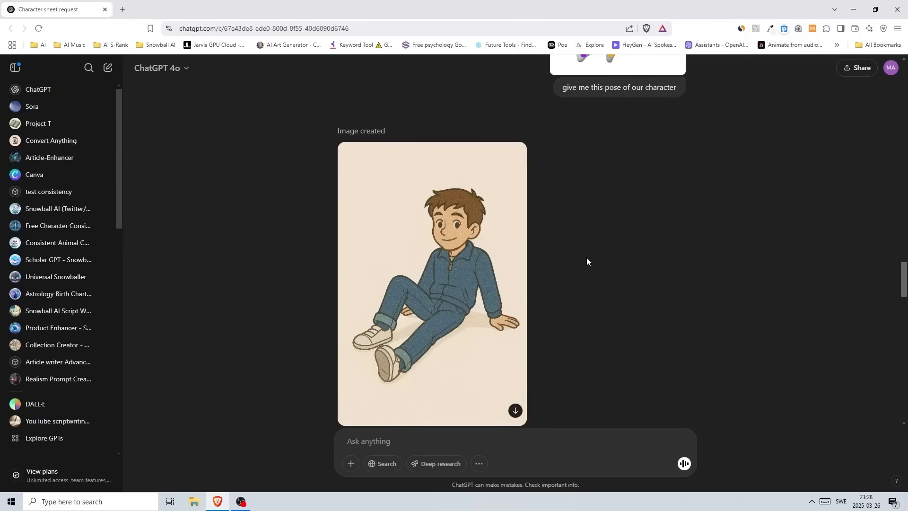
scroll(588, 254, "down", 2)
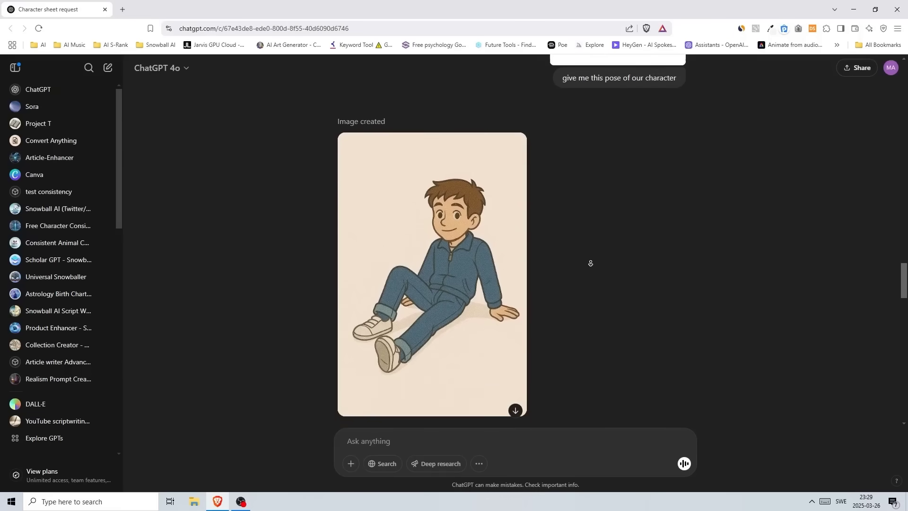
scroll(589, 254, "down", 2)
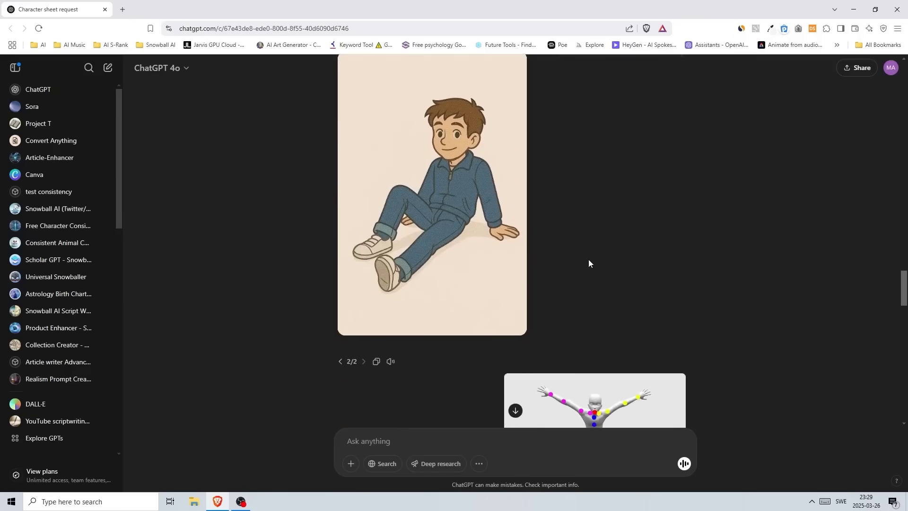
scroll(589, 223, "down", 1)
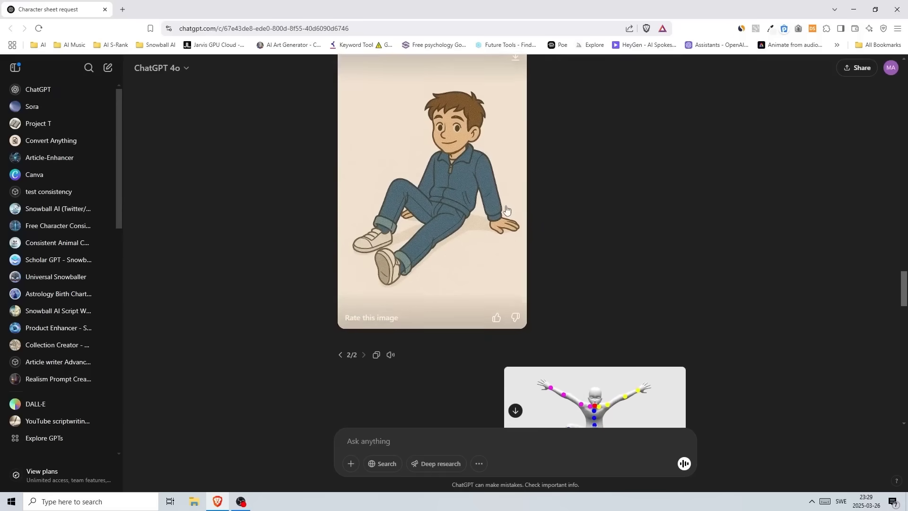
scroll(586, 264, "down", 4)
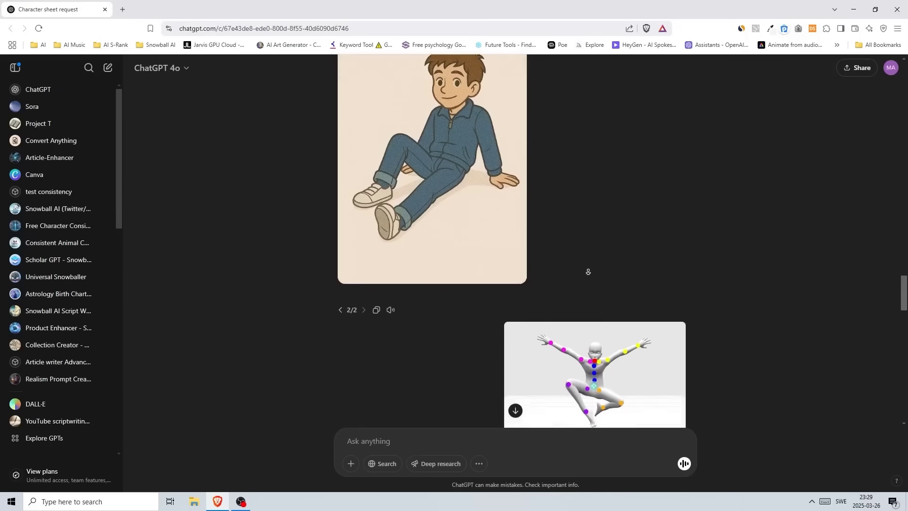
scroll(582, 312, "down", 2)
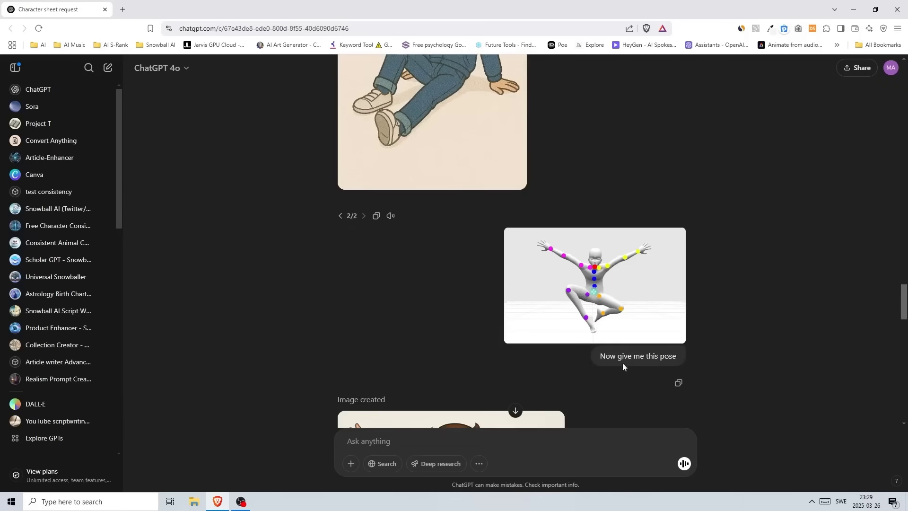
scroll(713, 298, "down", 6)
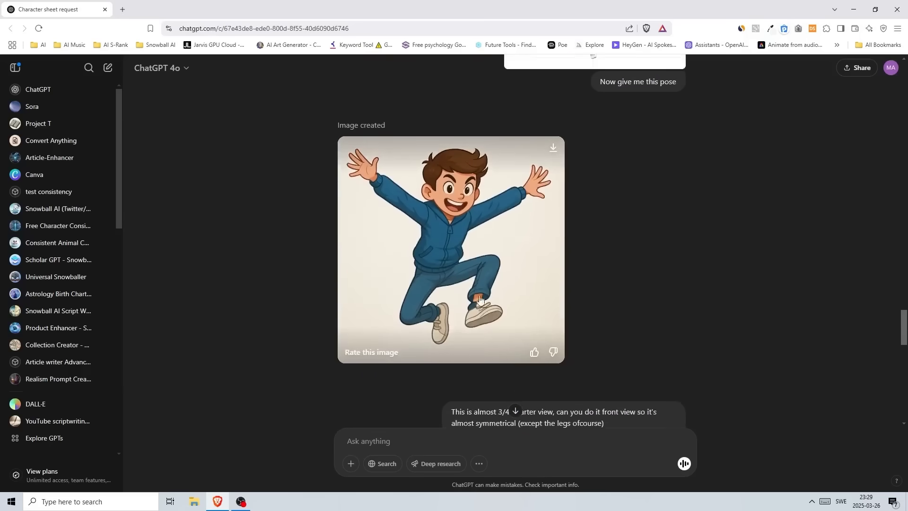
mouse_move(478, 298)
scroll(595, 303, "up", 3)
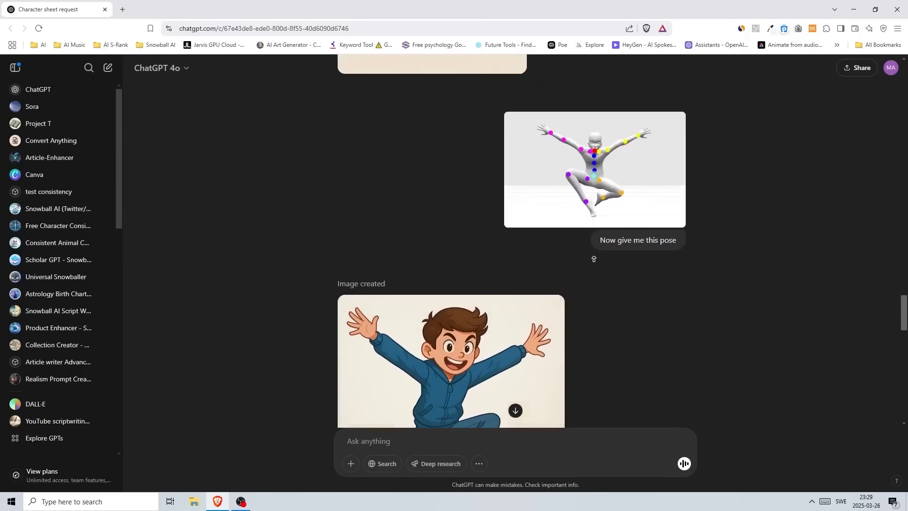
scroll(594, 259, "up", 5)
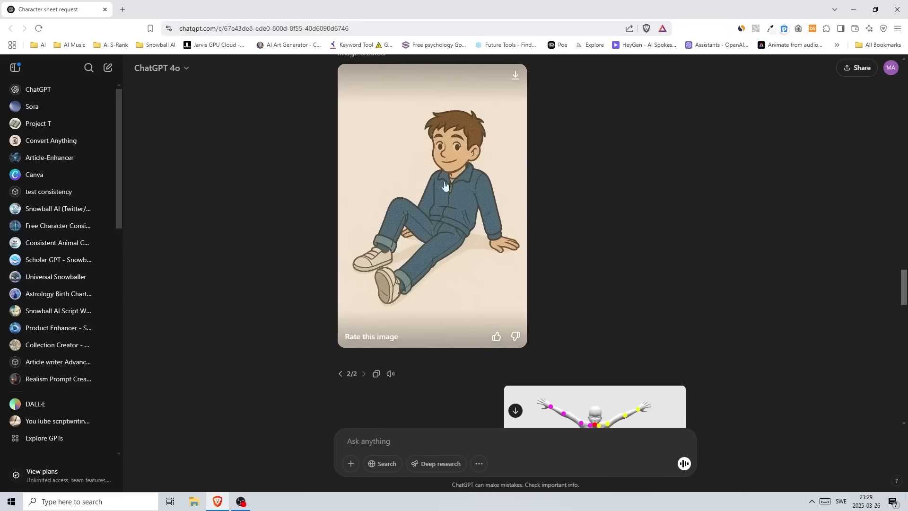
scroll(618, 226, "down", 1)
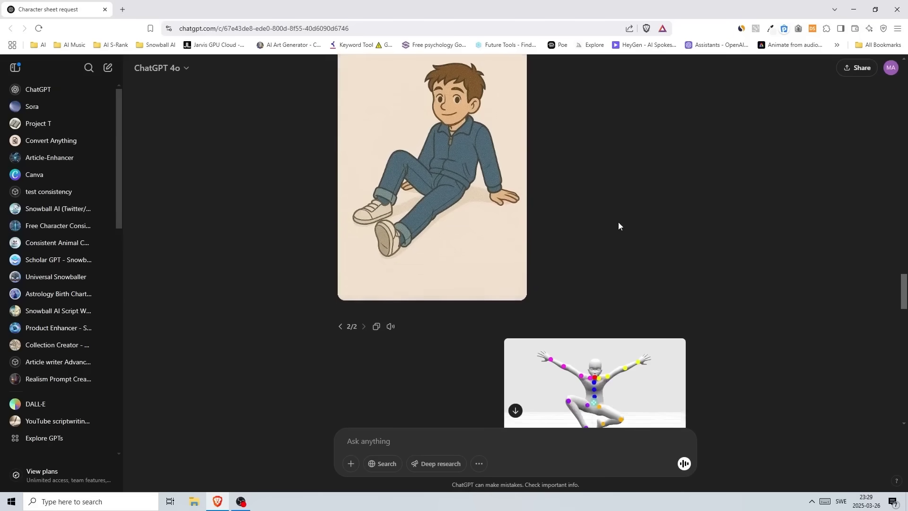
scroll(618, 226, "down", 5)
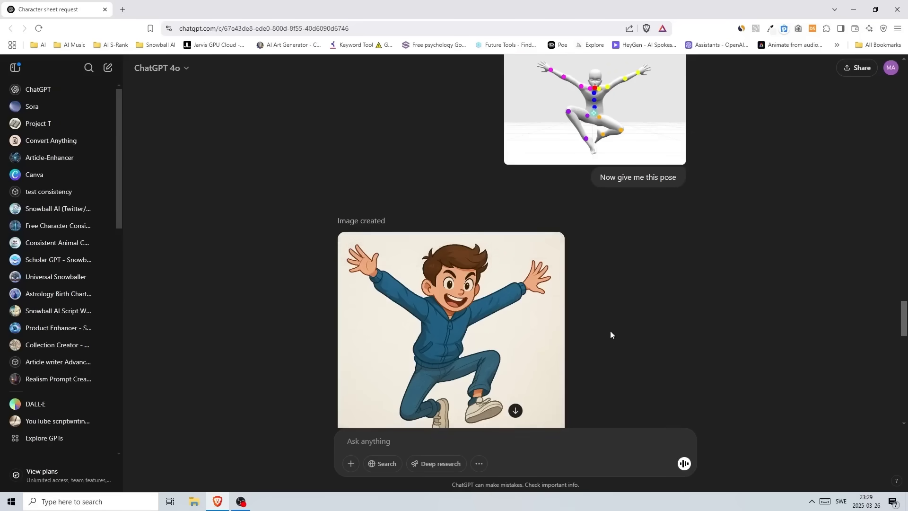
scroll(610, 329, "up", 15)
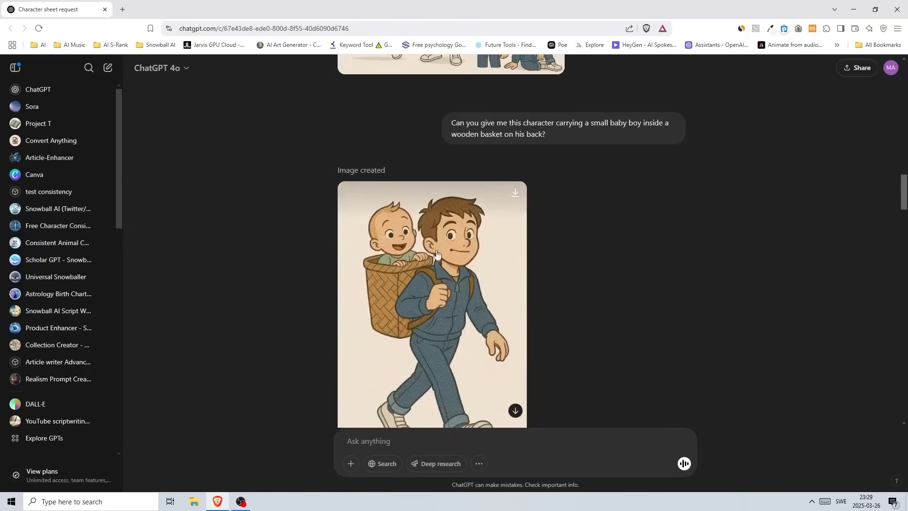
scroll(437, 254, "up", 20)
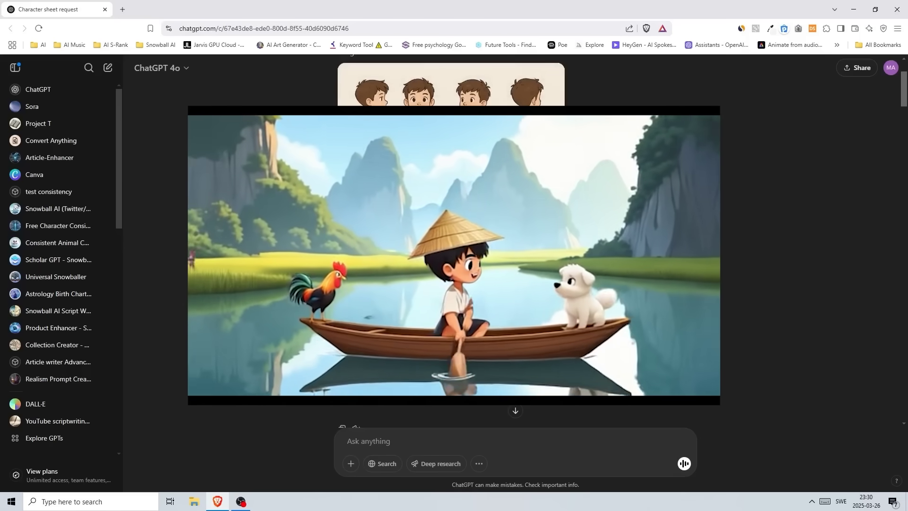
scroll(605, 364, "down", 4)
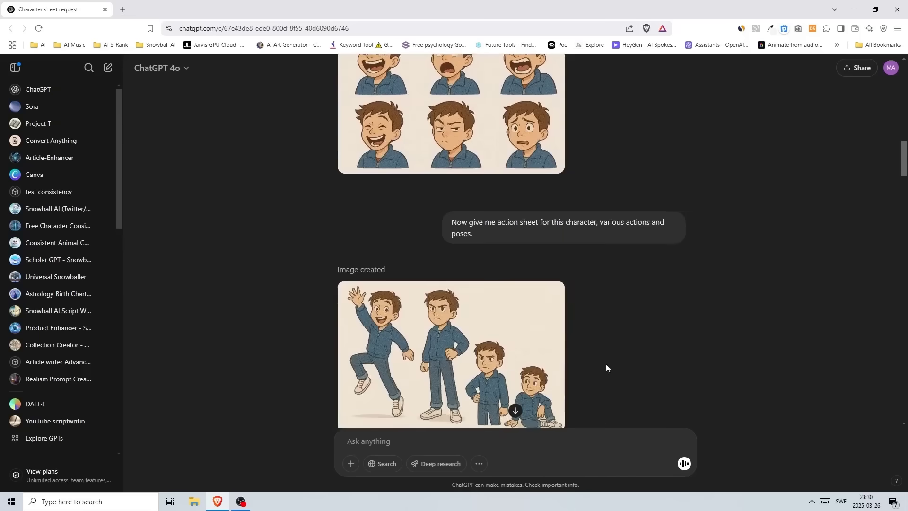
scroll(605, 364, "up", 20)
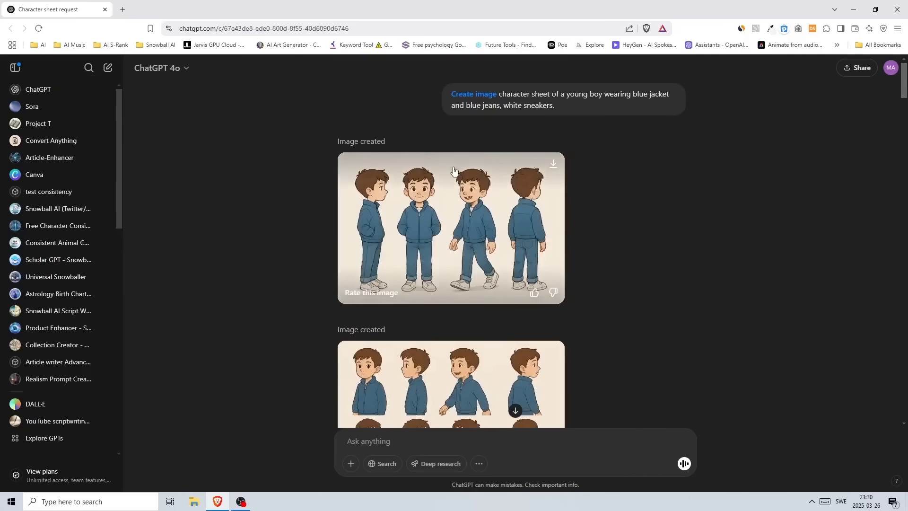
scroll(594, 182, "down", 9)
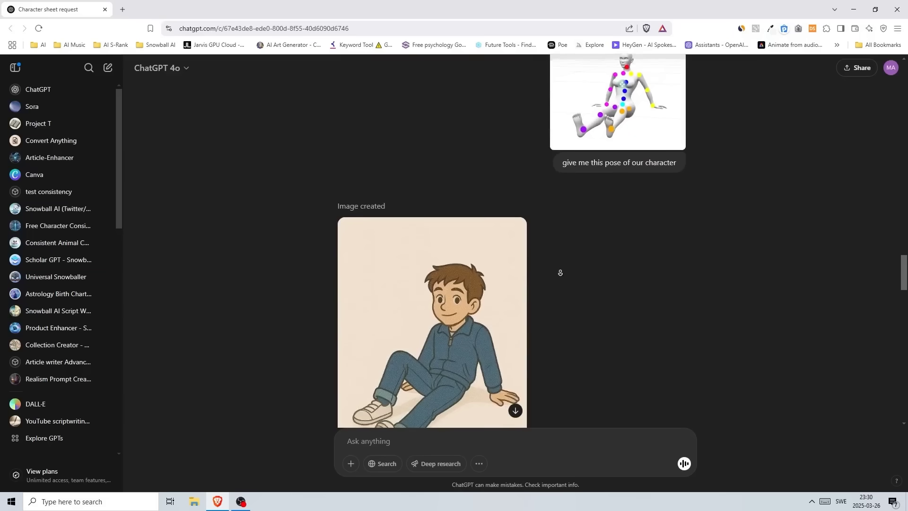
scroll(555, 272, "down", 2)
scroll(530, 211, "down", 2)
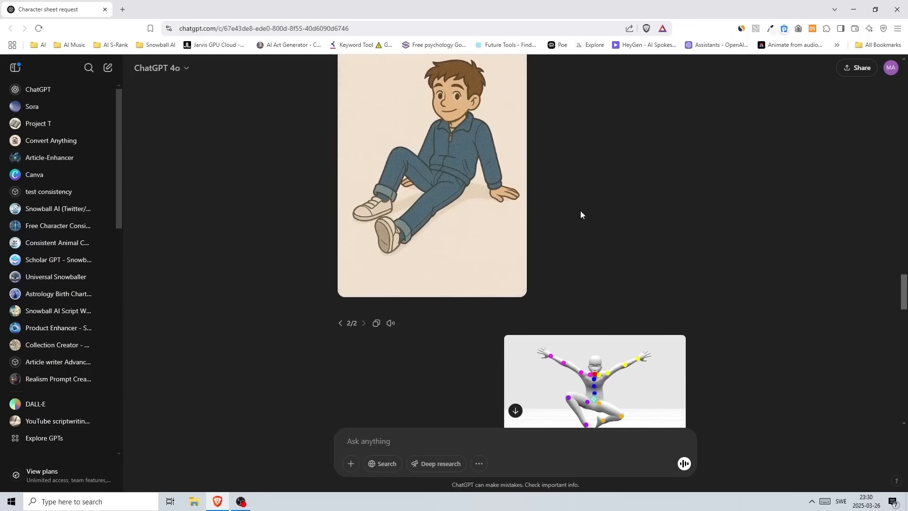
scroll(577, 179, "down", 1)
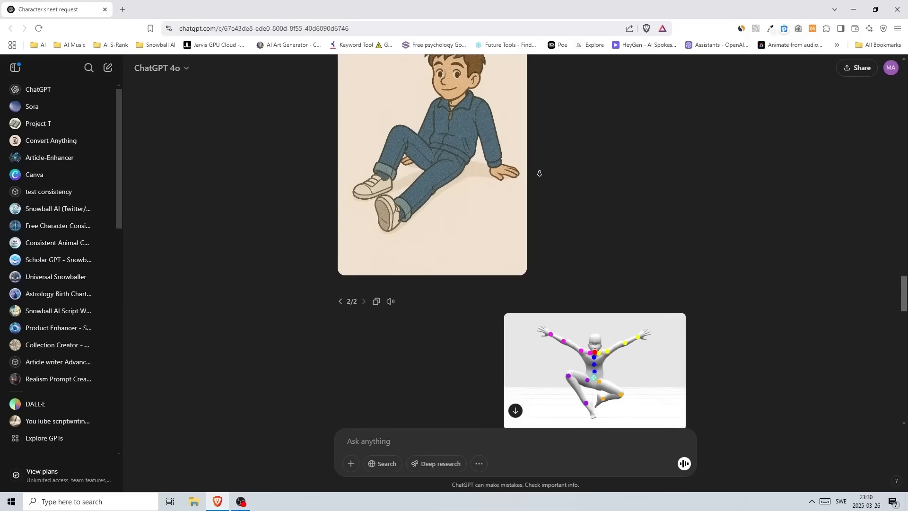
scroll(537, 172, "down", 1)
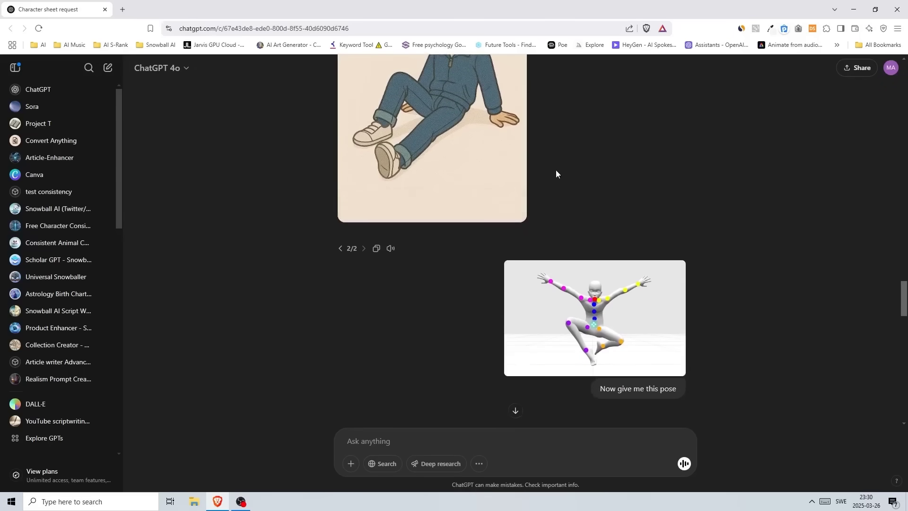
scroll(574, 161, "up", 2)
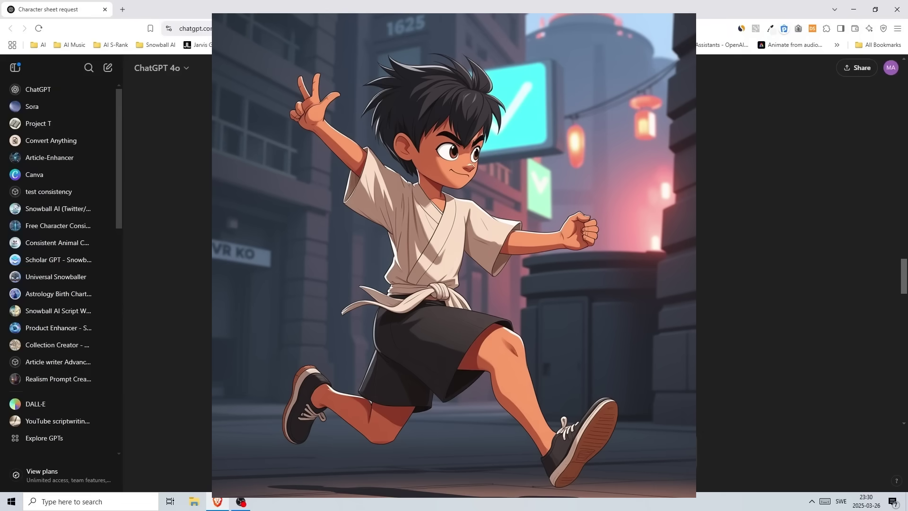
scroll(575, 161, "up", 4)
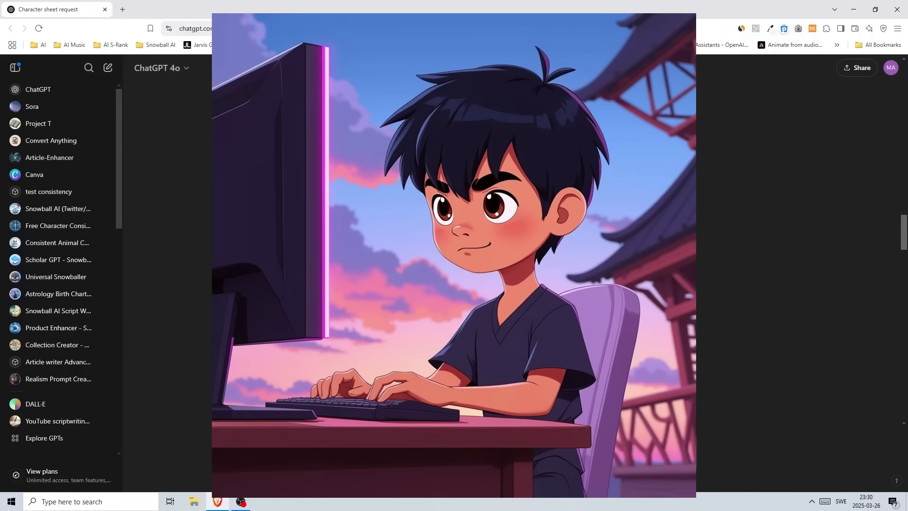